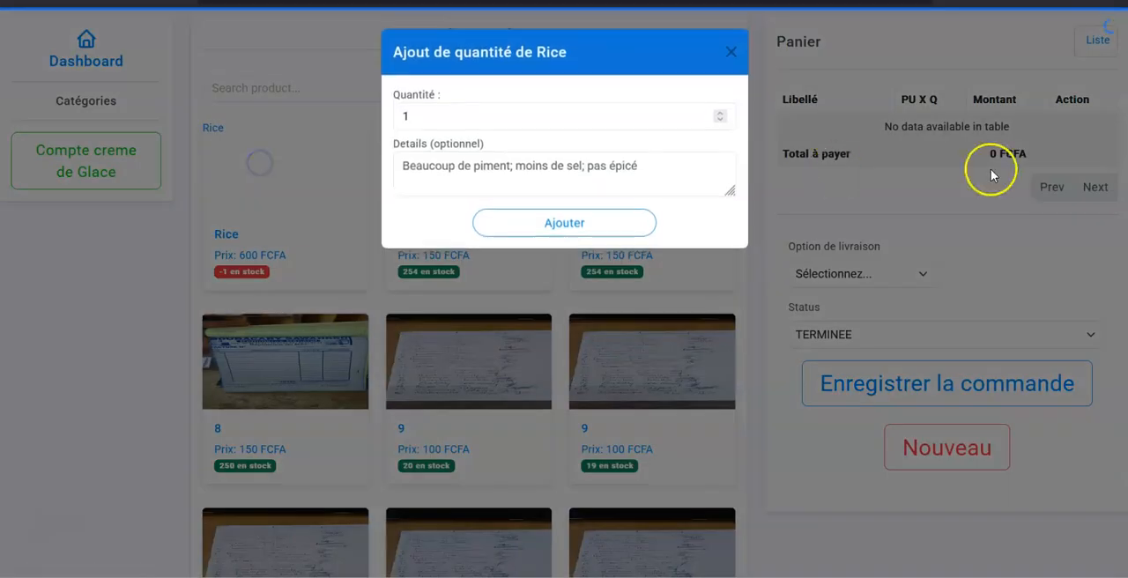
# Step: Add one Rice to the cart, set the delivery option to A-emporter, and save the order
pyautogui.click(551, 227)
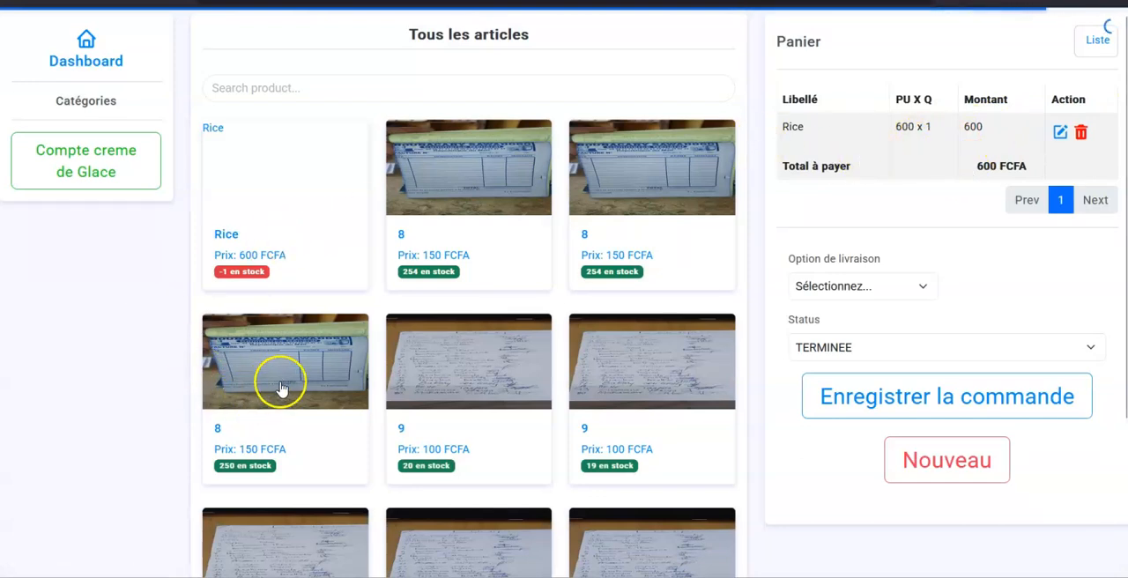
pyautogui.click(846, 285)
pyautogui.click(826, 357)
pyautogui.click(926, 402)
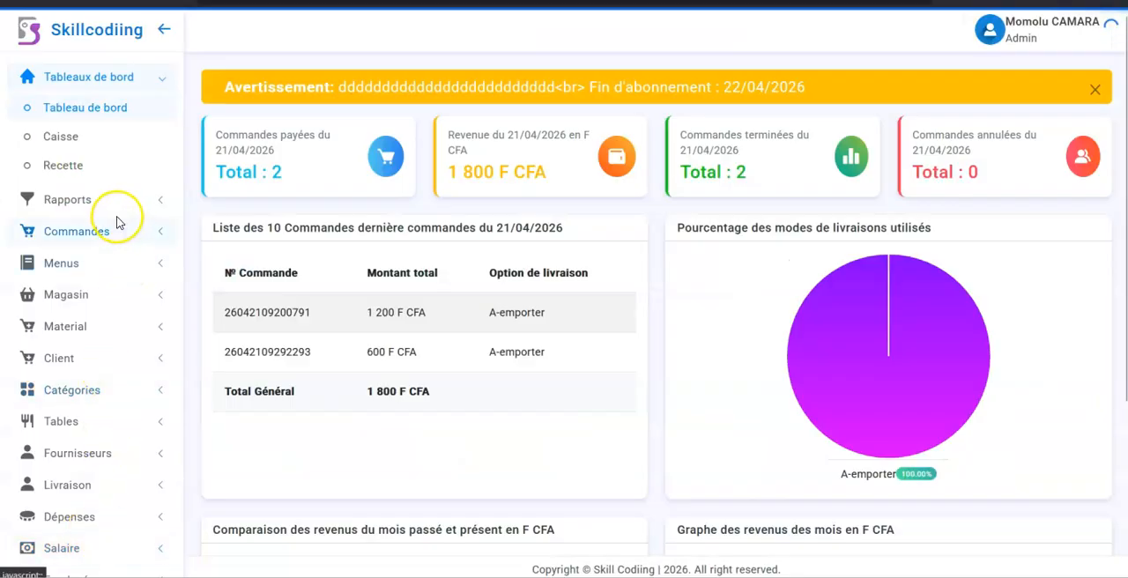
# Step: Display the menu's article list, filter it by "ric", and check the quantity of the Rice article
pyautogui.click(77, 273)
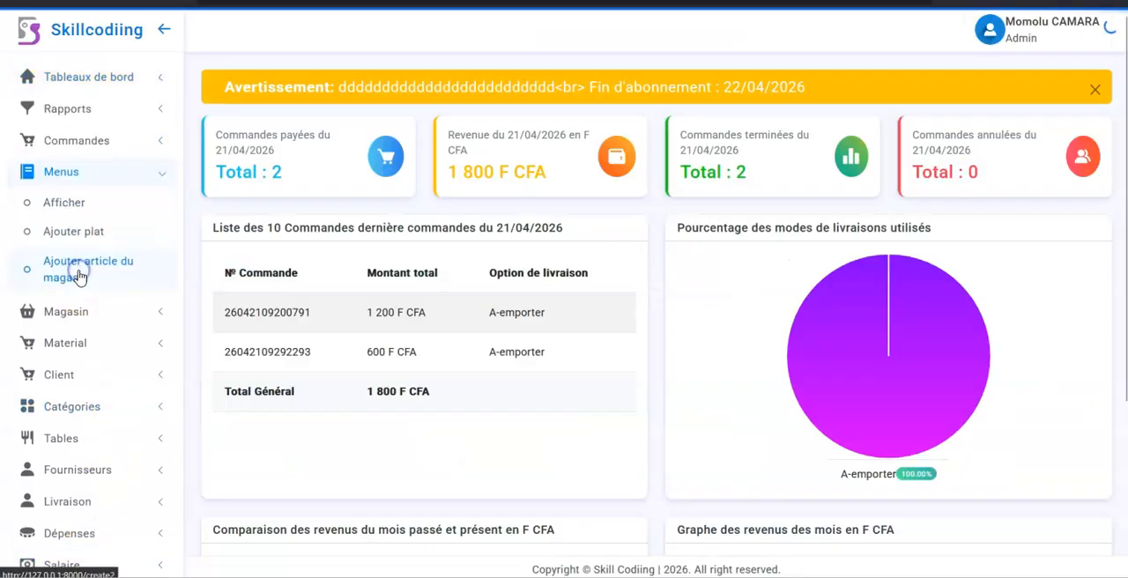
pyautogui.click(69, 204)
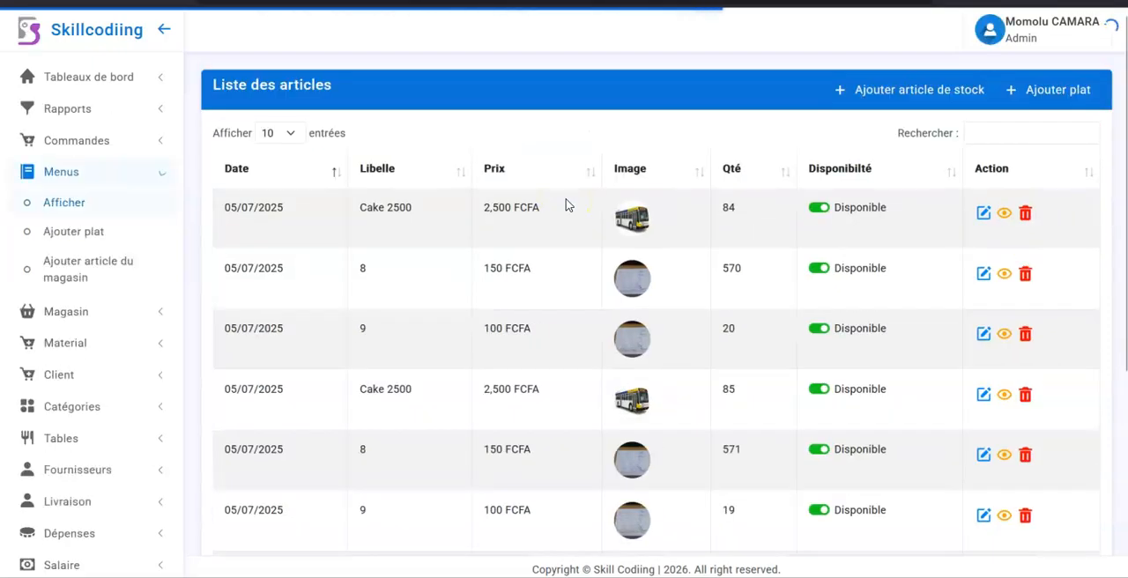
pyautogui.click(1012, 134)
pyautogui.write('ric')
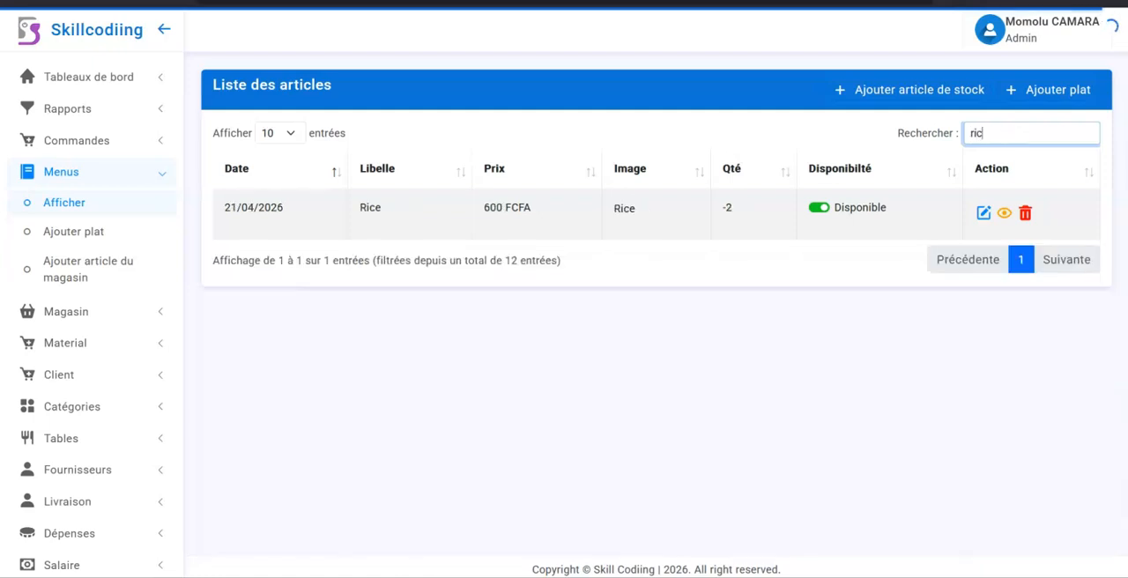
pyautogui.moveTo(721, 208); pyautogui.dragTo(750, 212)
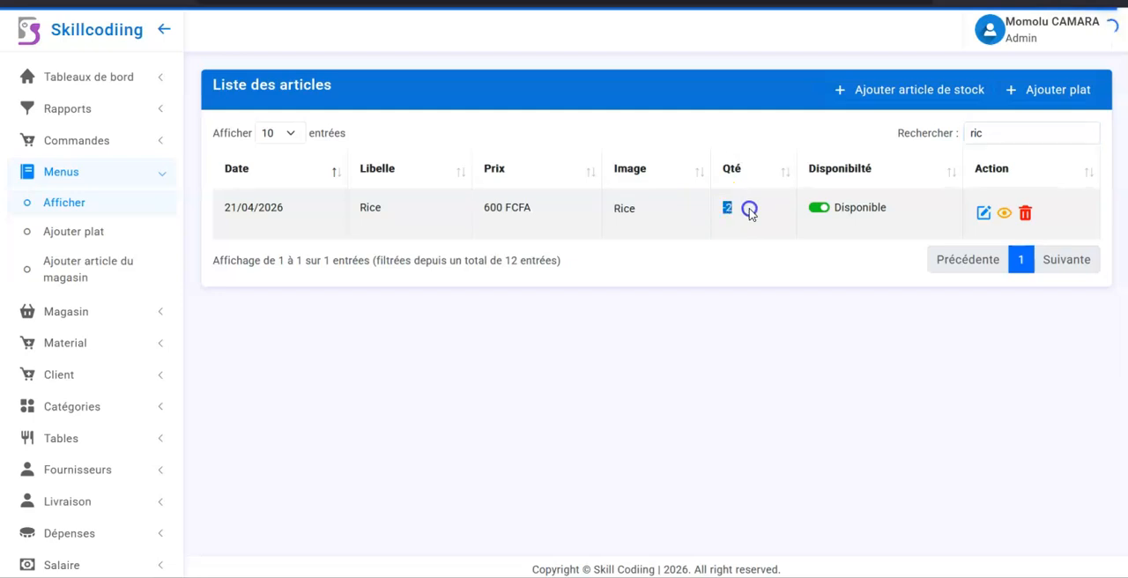
# Step: Add stock to the Rice article so its quantity reaches 2, and filter the list by "ric" to check it
pyautogui.click(1004, 213)
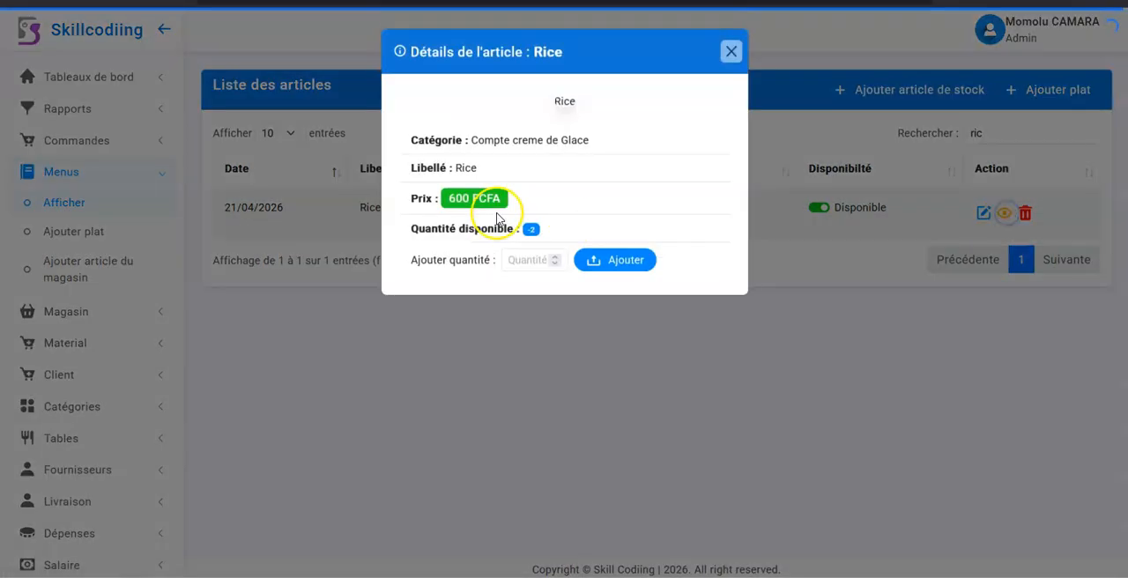
pyautogui.click(518, 261)
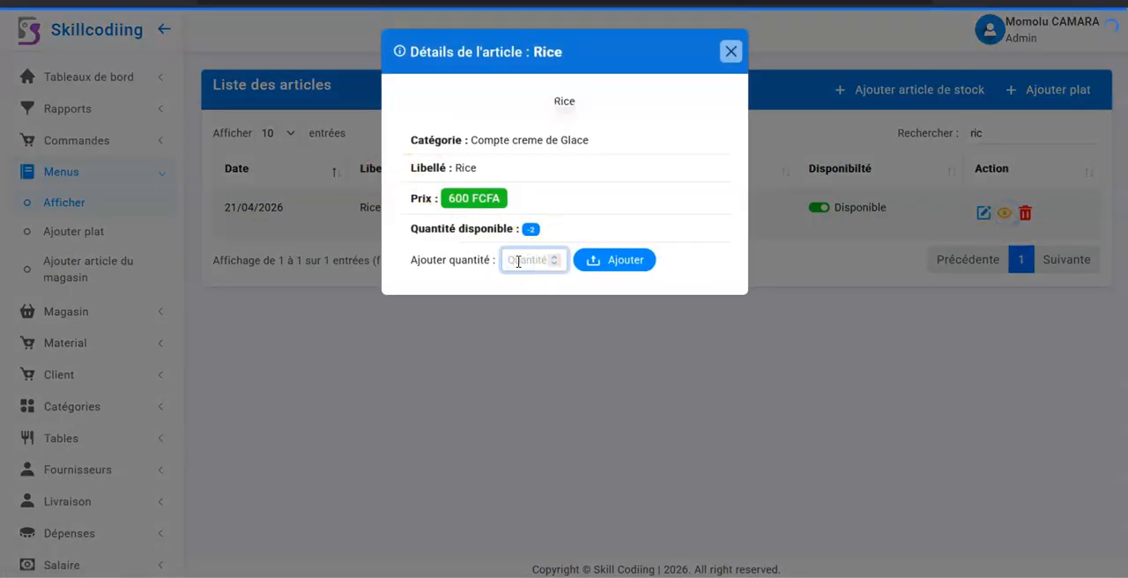
pyautogui.click(606, 261)
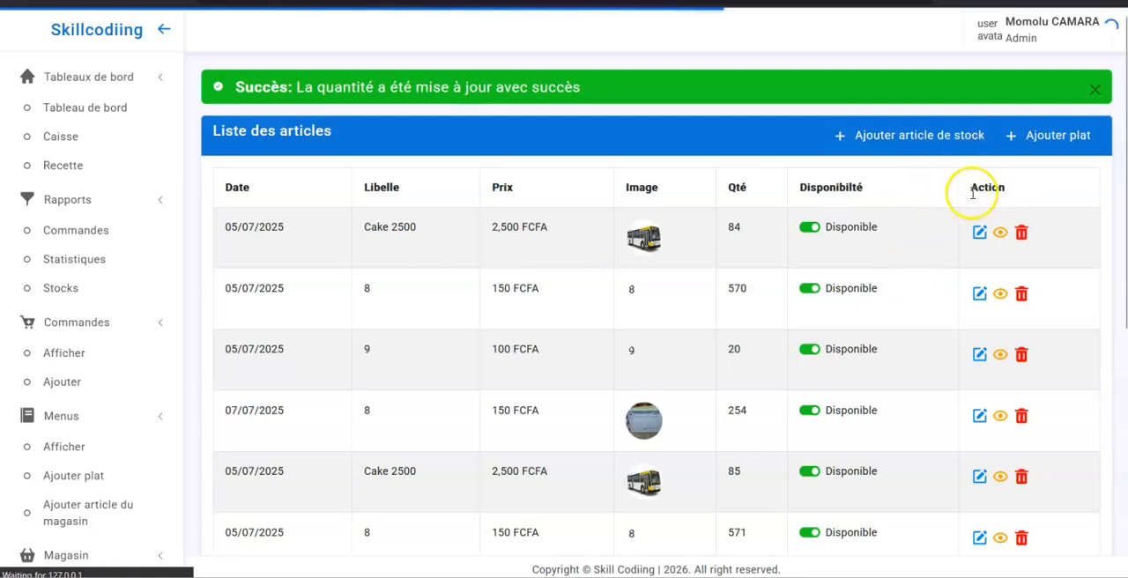
pyautogui.click(987, 179)
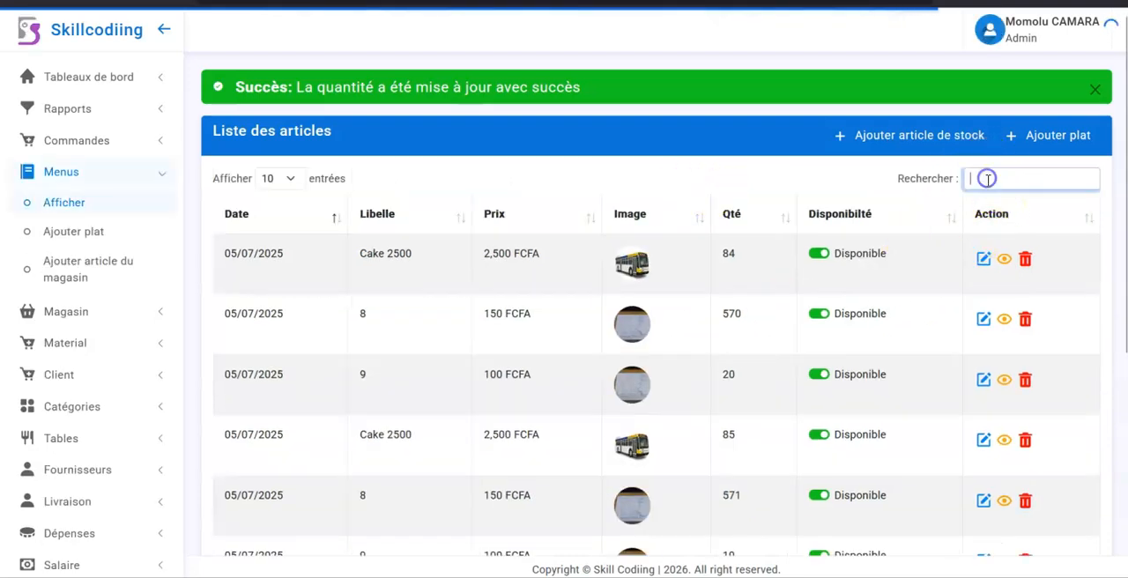
pyautogui.write('ric')
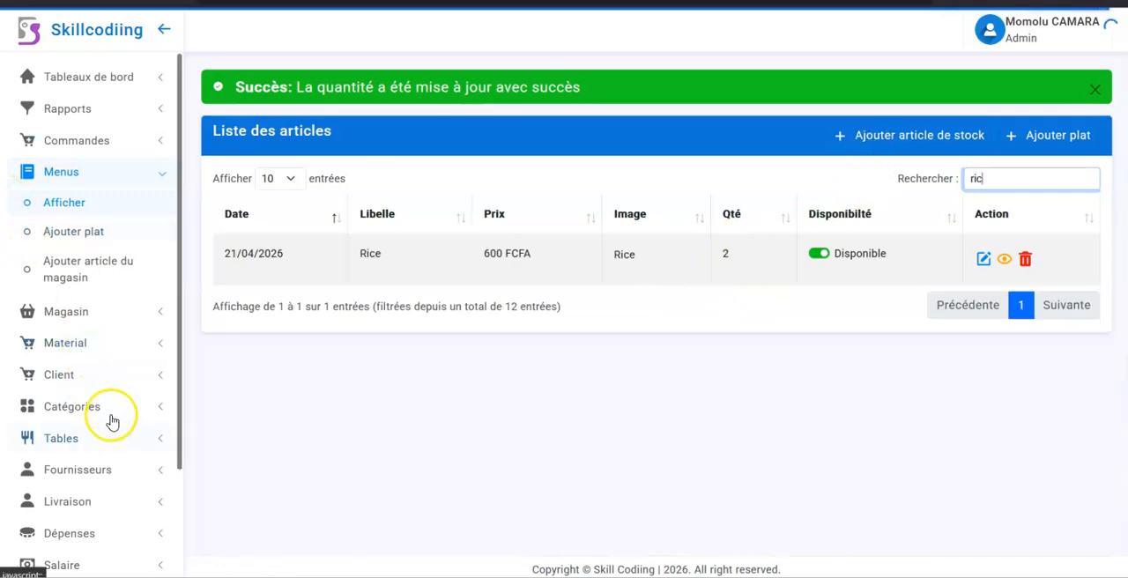
# Step: Display the client list and decline the browser's offer to update the saved password
pyautogui.click(120, 175)
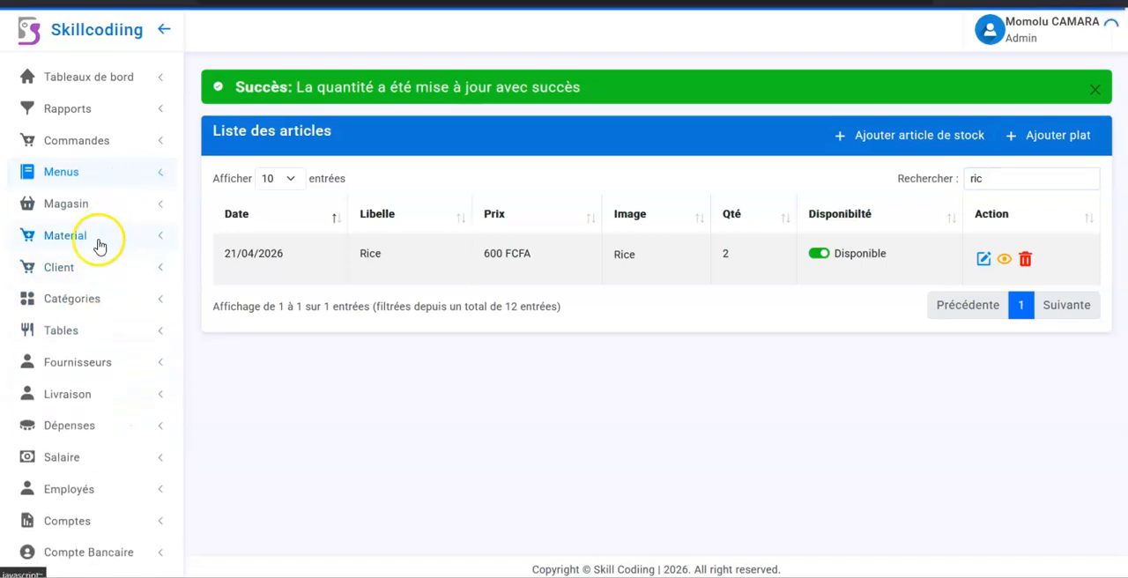
pyautogui.click(98, 245)
pyautogui.click(97, 238)
pyautogui.click(89, 269)
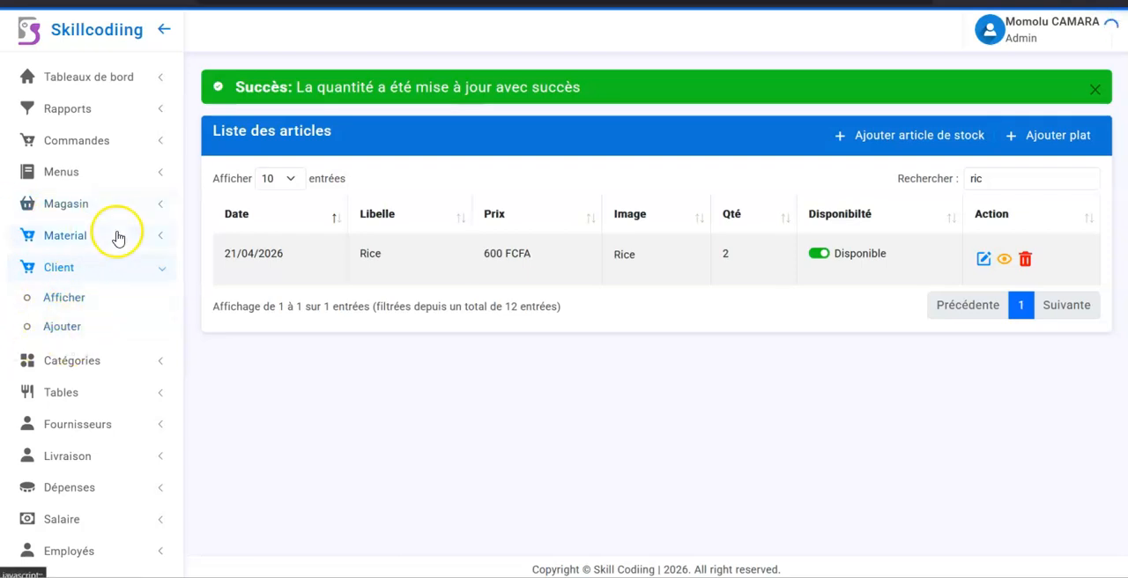
pyautogui.click(64, 300)
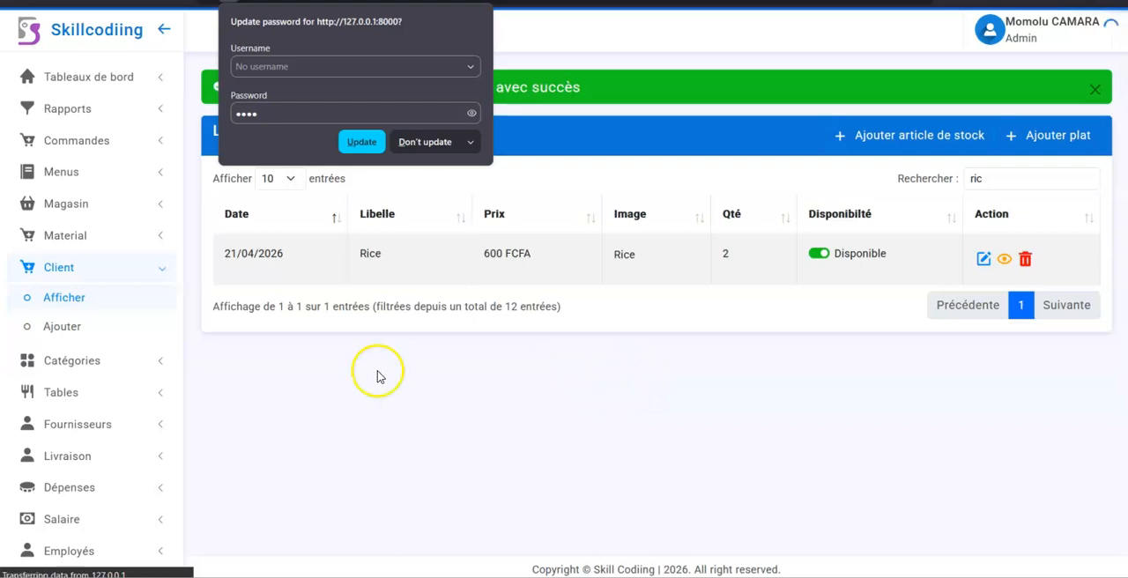
pyautogui.click(430, 143)
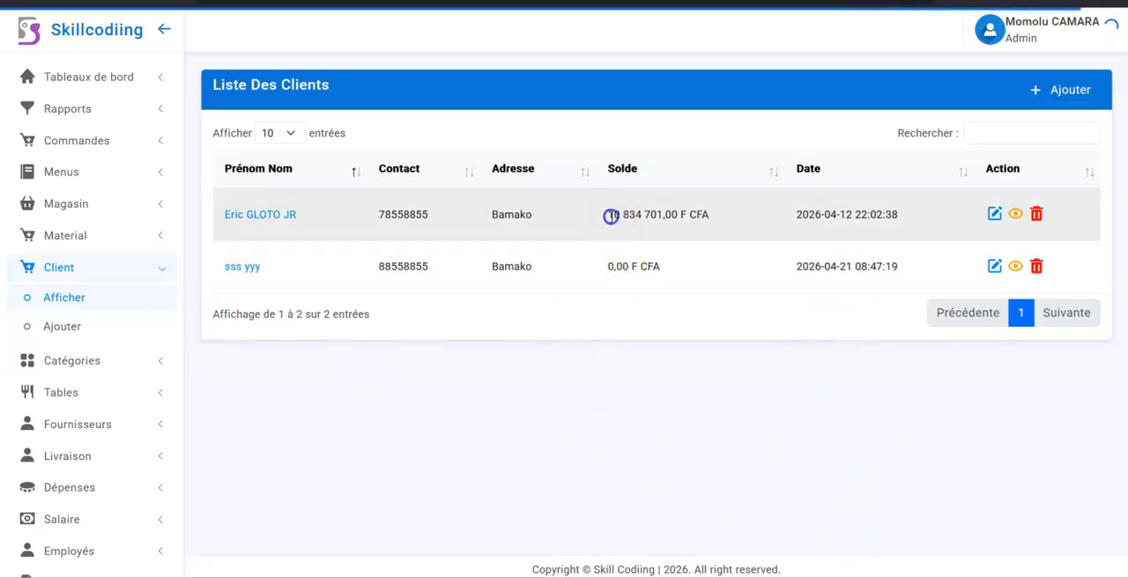
# Step: Examine and compare the balances of the two clients in the Solde column
pyautogui.moveTo(611, 216); pyautogui.dragTo(815, 213)
pyautogui.click(674, 212)
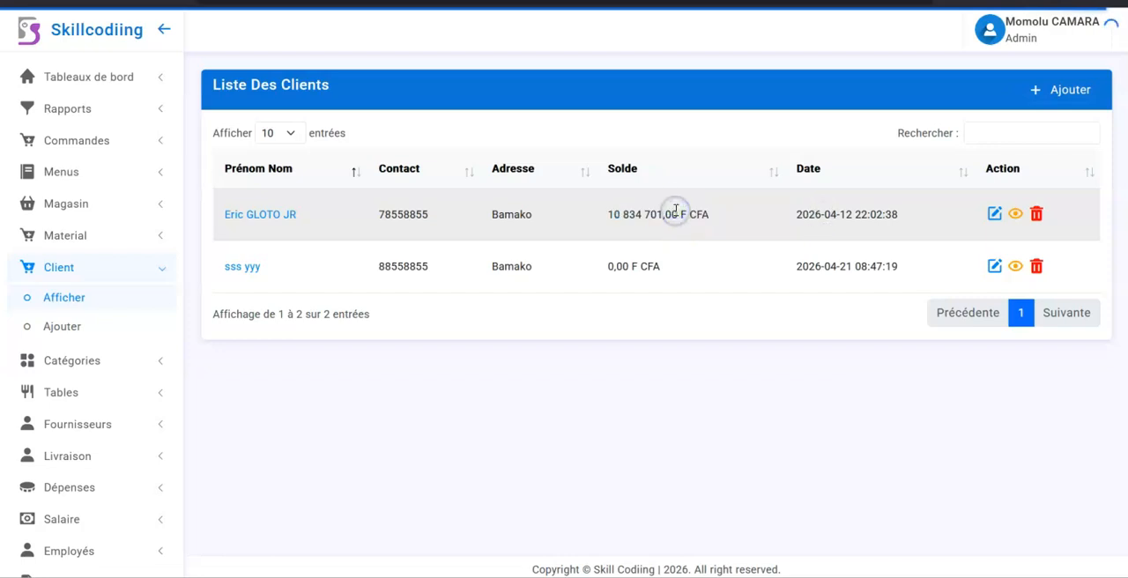
pyautogui.moveTo(604, 278); pyautogui.dragTo(690, 265)
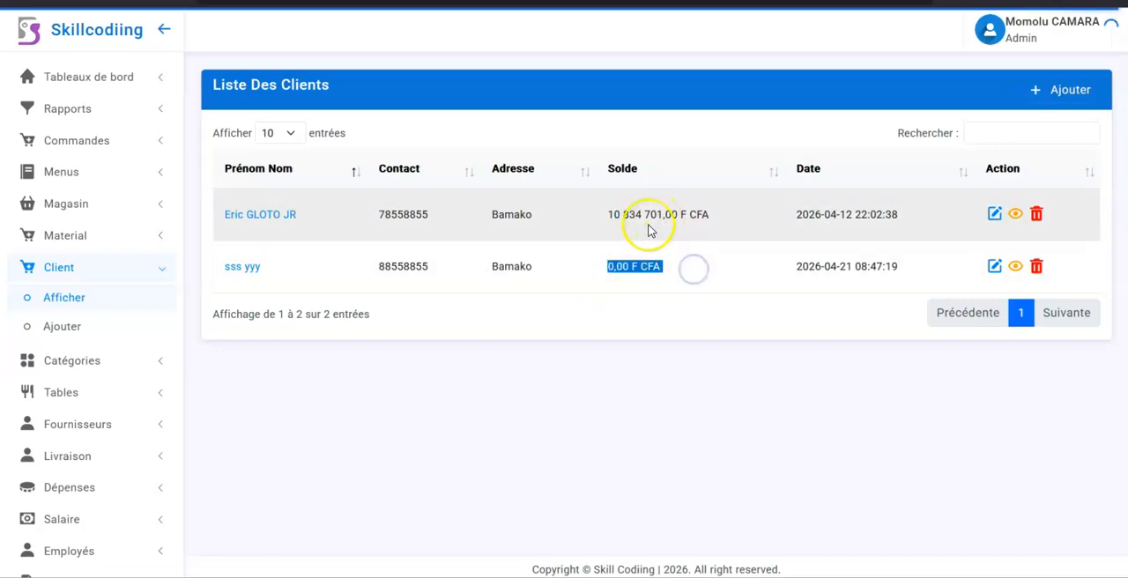
pyautogui.moveTo(611, 212); pyautogui.dragTo(729, 211)
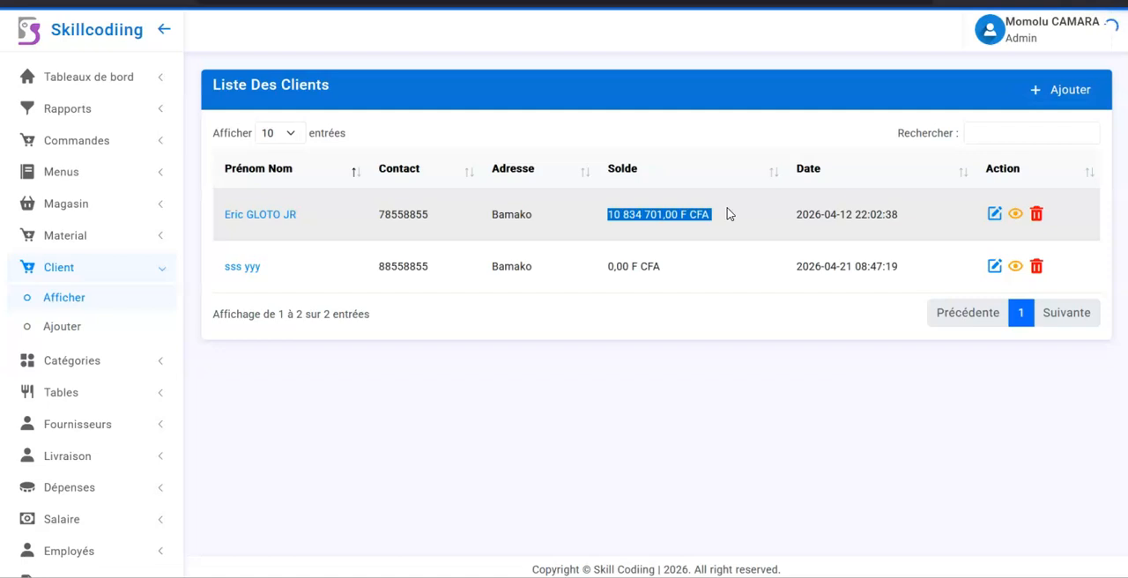
pyautogui.moveTo(604, 262); pyautogui.dragTo(675, 276)
pyautogui.click(620, 265)
# Step: Record an amount of 400000 for the client with a zero balance, save it, and check the updated balance
pyautogui.click(1016, 270)
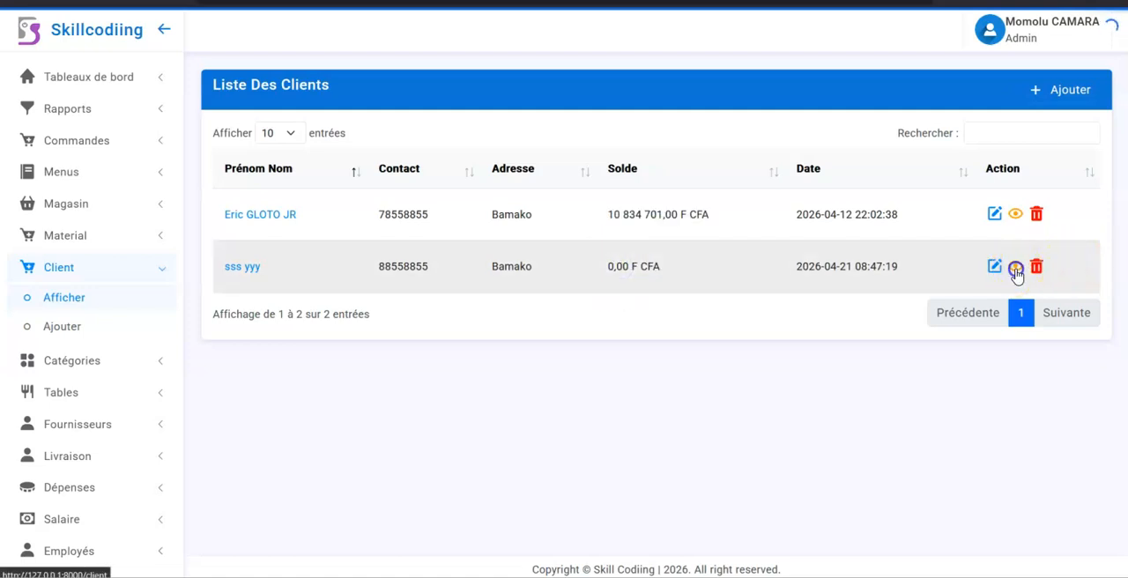
pyautogui.click(520, 386)
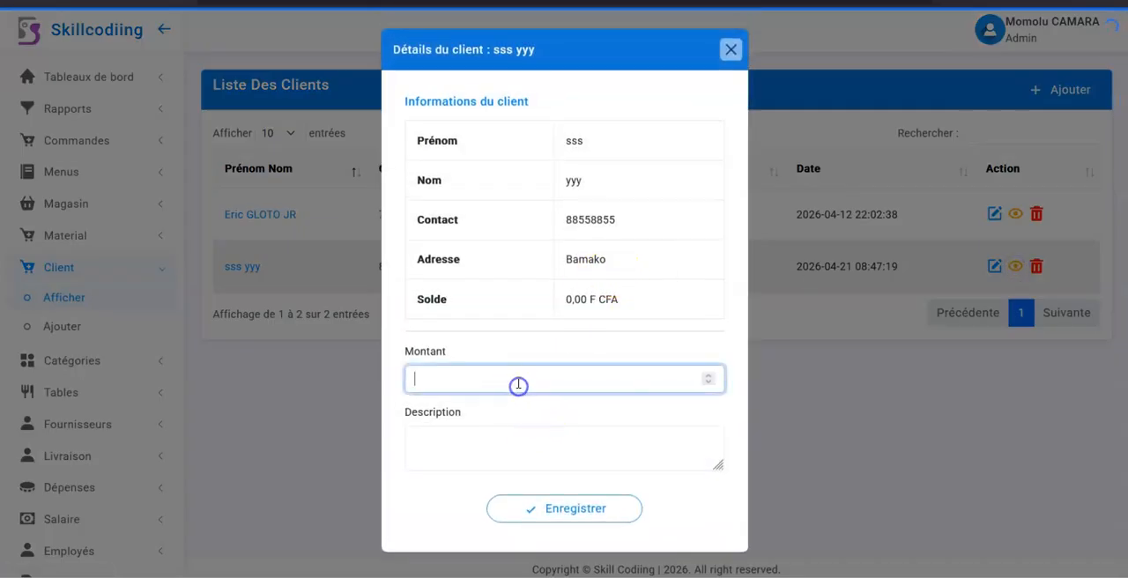
pyautogui.write('400000')
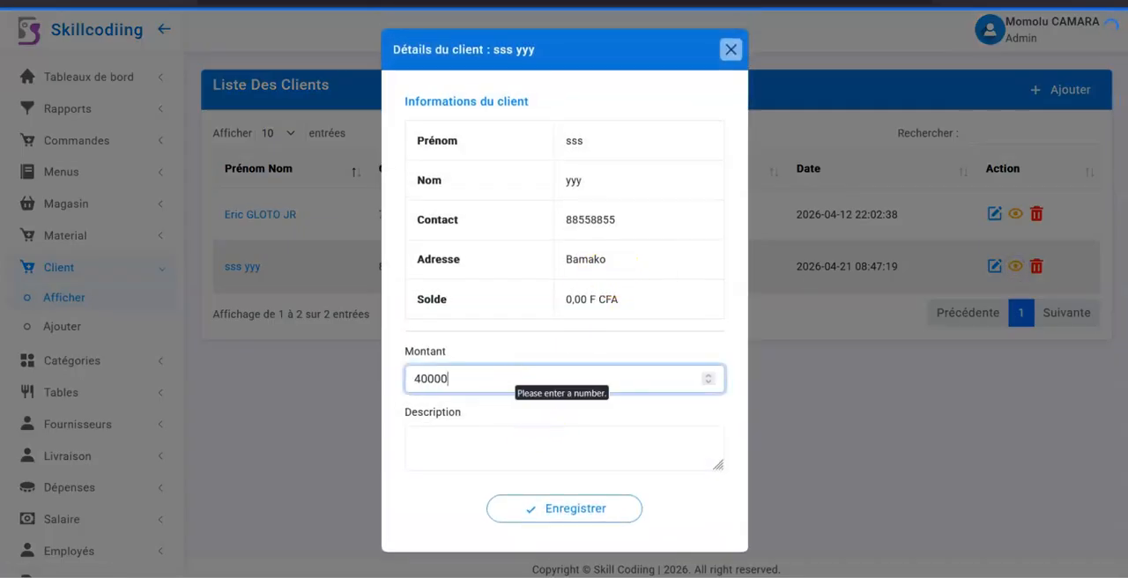
pyautogui.click(544, 518)
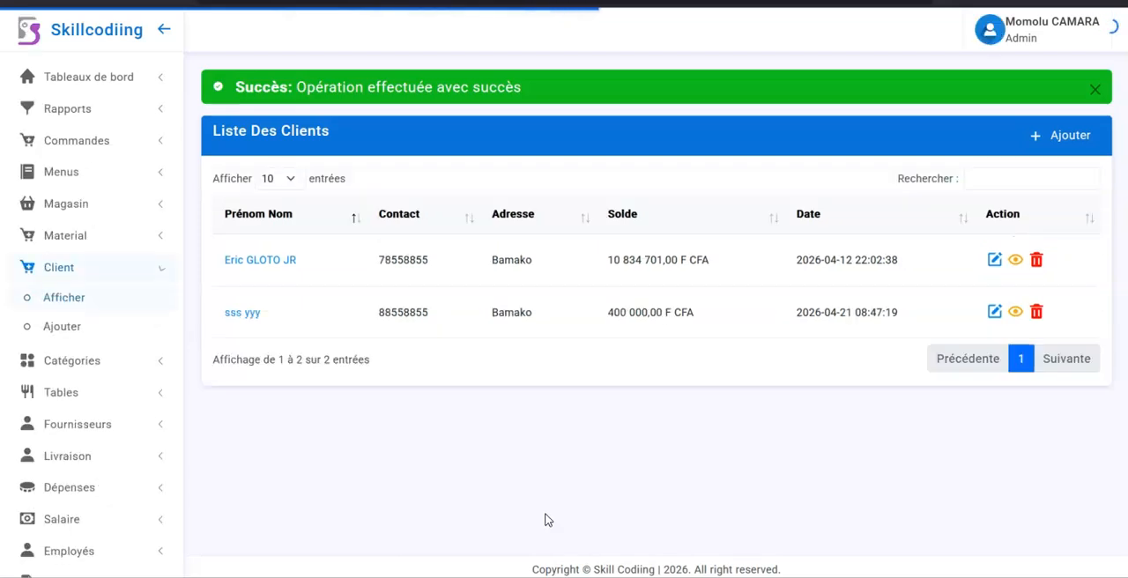
pyautogui.moveTo(607, 315); pyautogui.dragTo(705, 323)
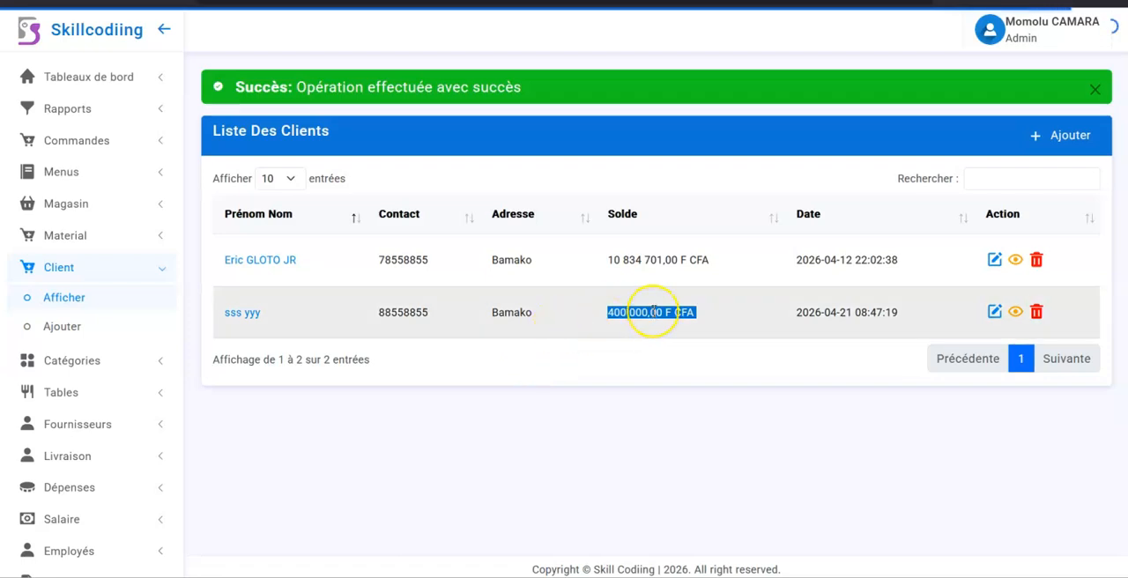
# Step: Open the form for adding a client and examine its first name, last name, contact and address fields
pyautogui.click(1062, 139)
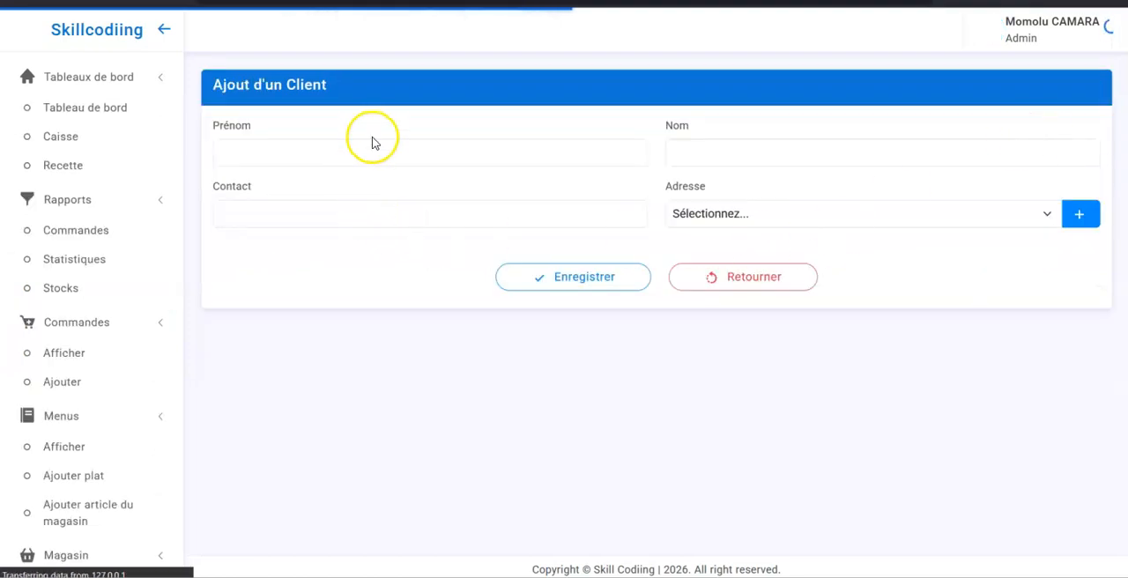
pyautogui.click(364, 157)
pyautogui.click(799, 159)
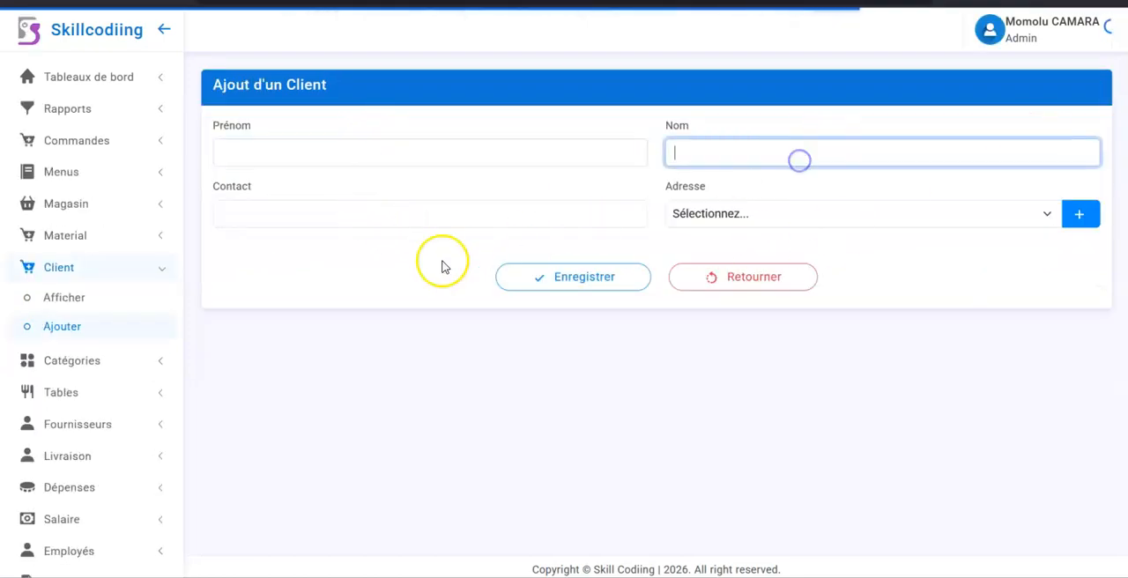
pyautogui.click(388, 223)
pyautogui.click(822, 215)
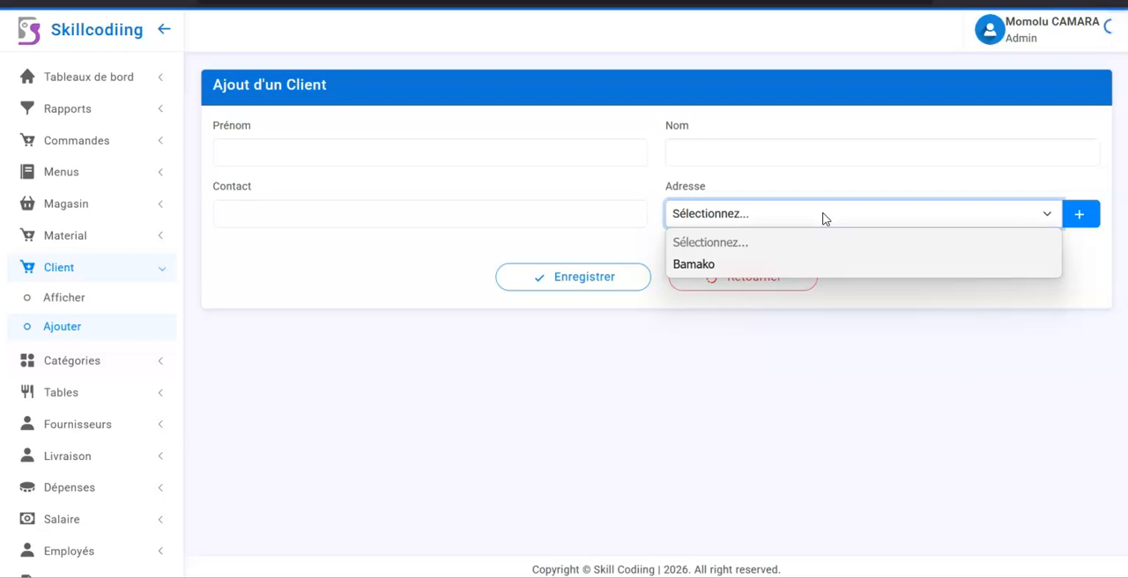
pyautogui.click(431, 320)
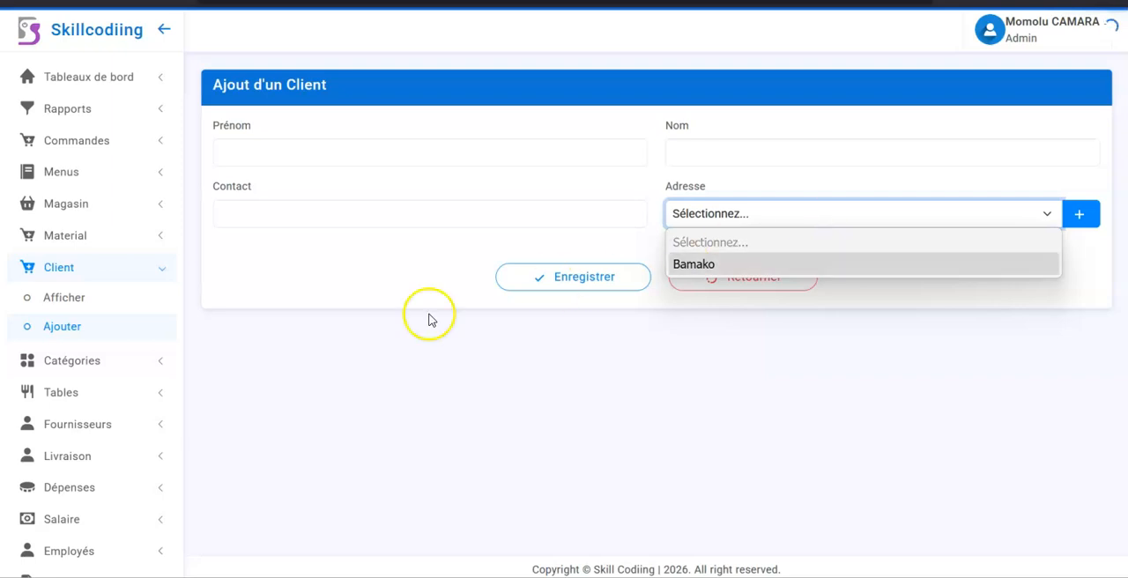
# Step: Return to the client list, open the newly credited client's operation history, and examine the deposit's amount, date and operator
pyautogui.click(66, 301)
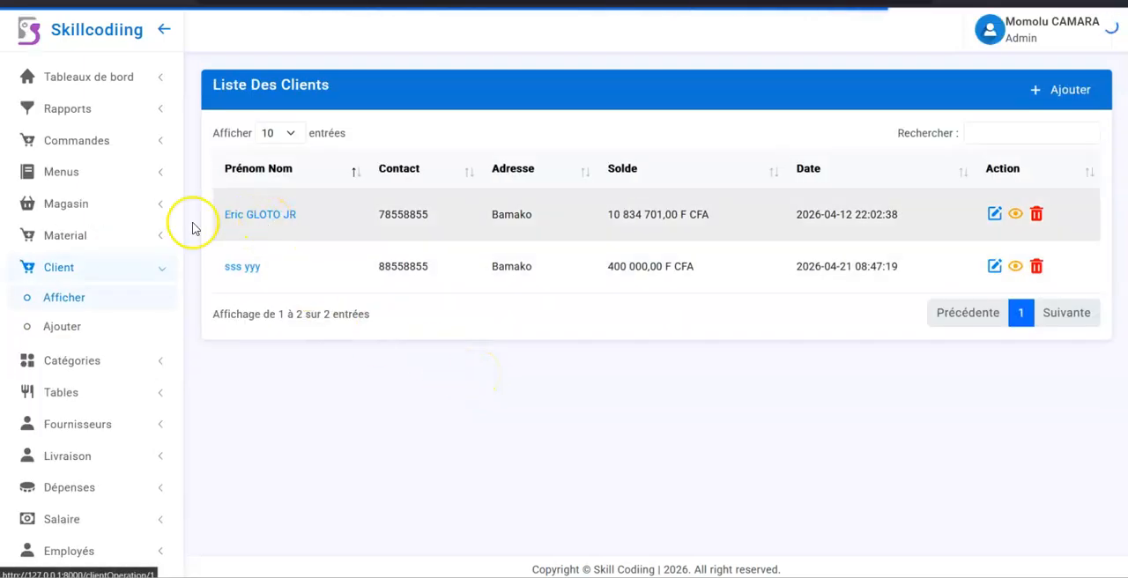
pyautogui.click(244, 268)
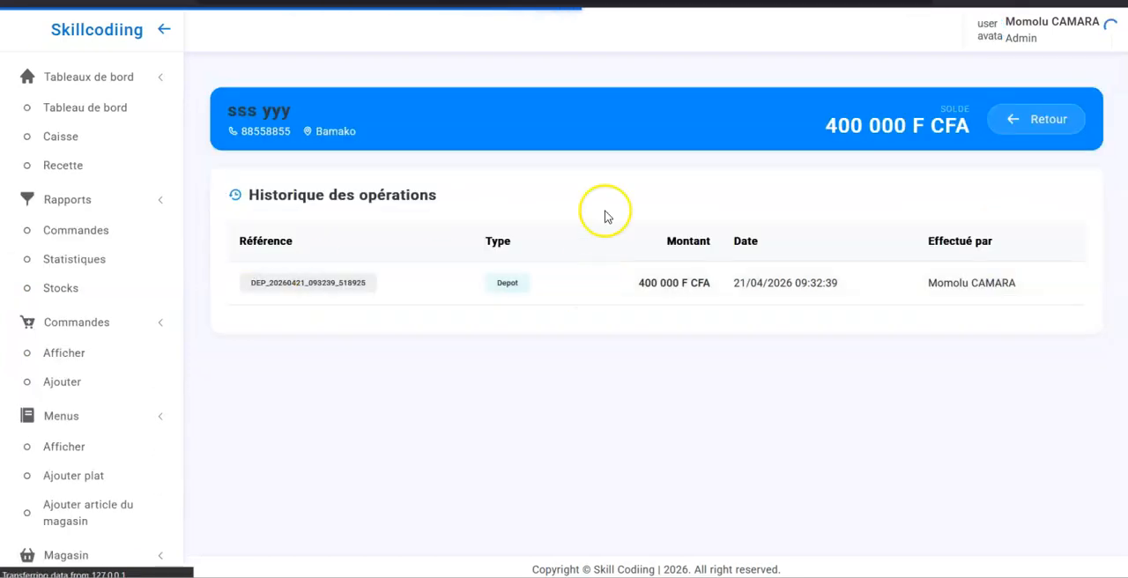
pyautogui.click(497, 312)
pyautogui.moveTo(644, 310); pyautogui.dragTo(823, 310)
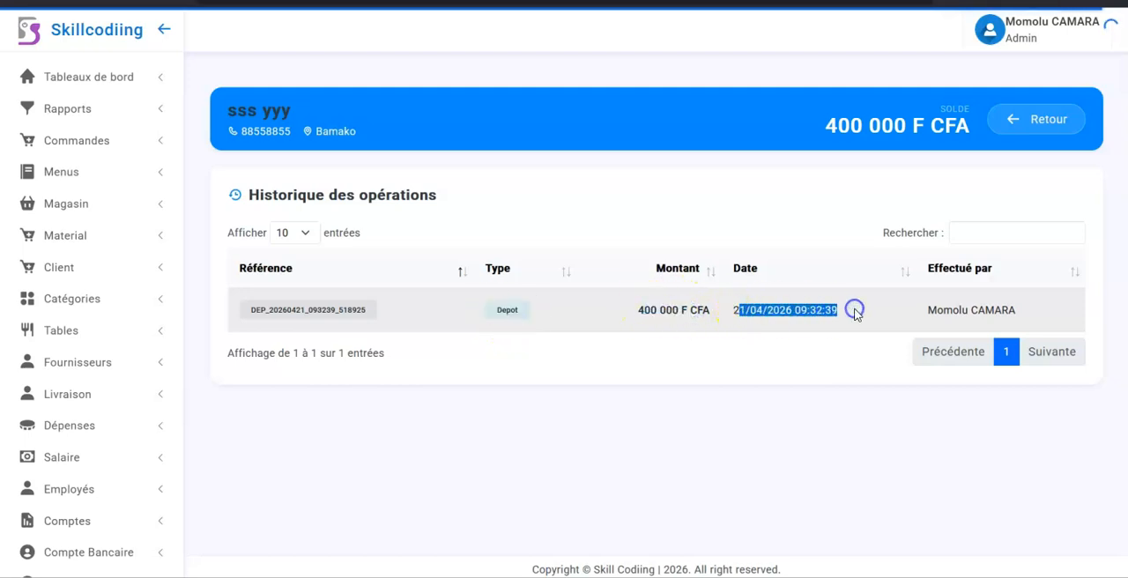
pyautogui.moveTo(926, 310); pyautogui.dragTo(999, 314)
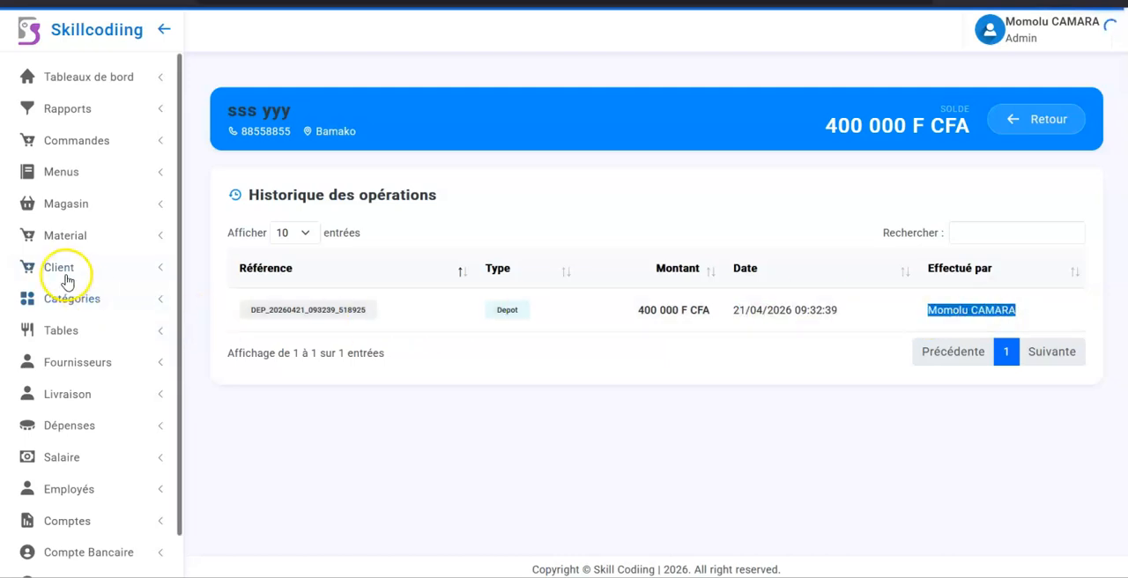
# Step: Return to the client list and examine the deposits and withdrawals in the other client's operation history
pyautogui.click(1016, 129)
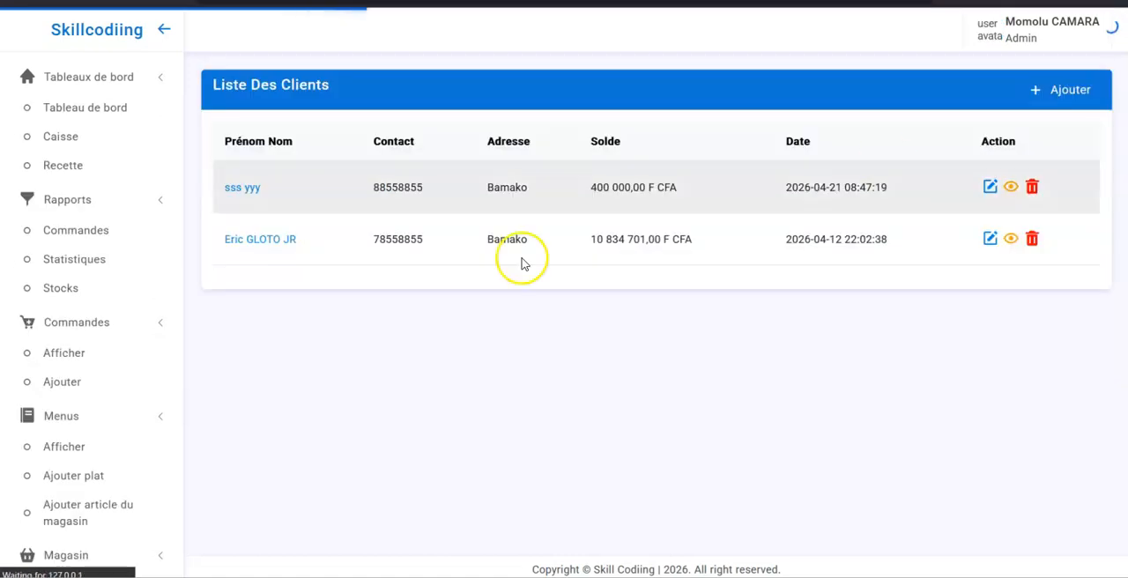
pyautogui.click(260, 221)
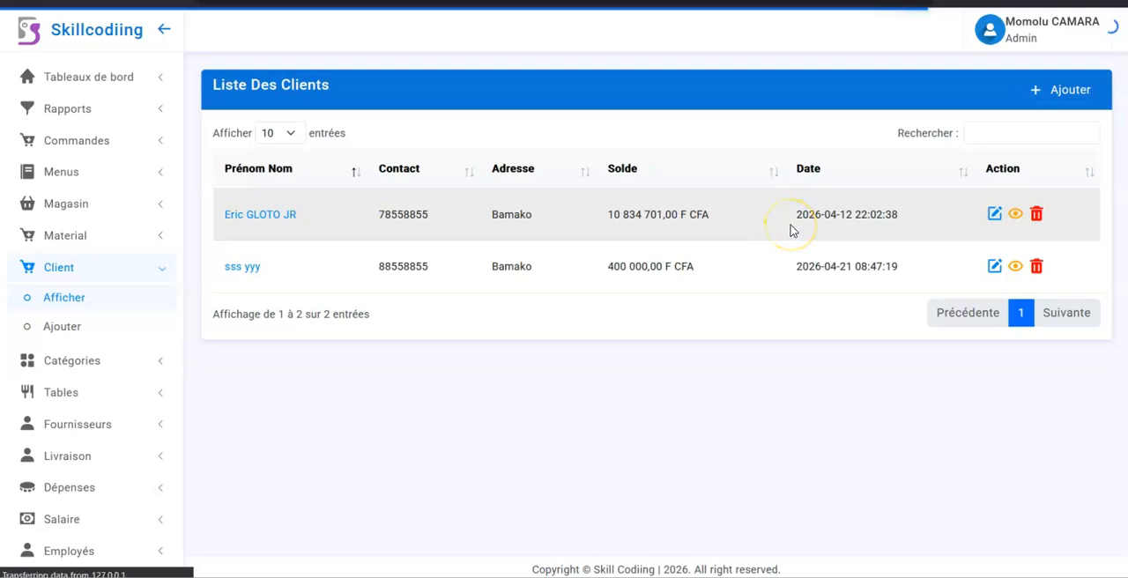
pyautogui.scroll(-5, 764, 405)
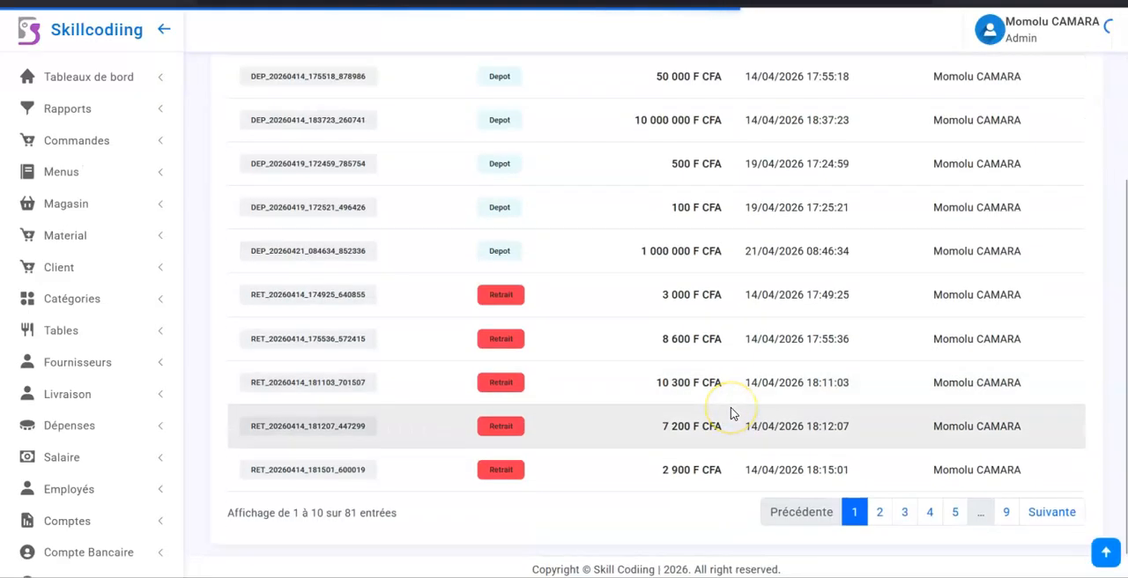
pyautogui.scroll(2, 730, 414)
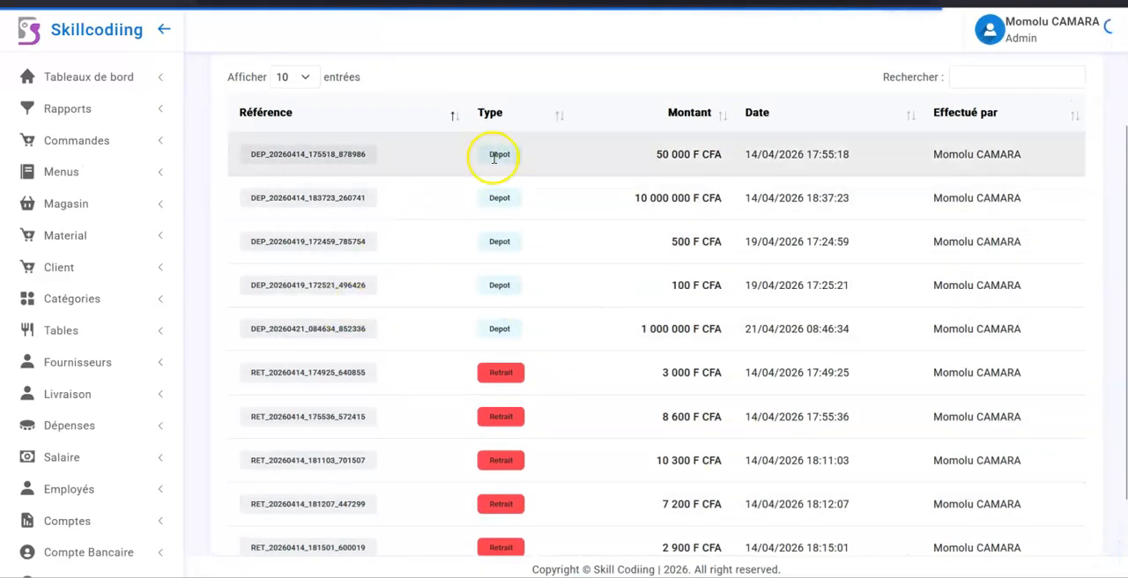
# Step: Examine the remaining deposits and withdrawals in the client's operation history, and open the list of material orders
pyautogui.scroll(-1, 529, 453)
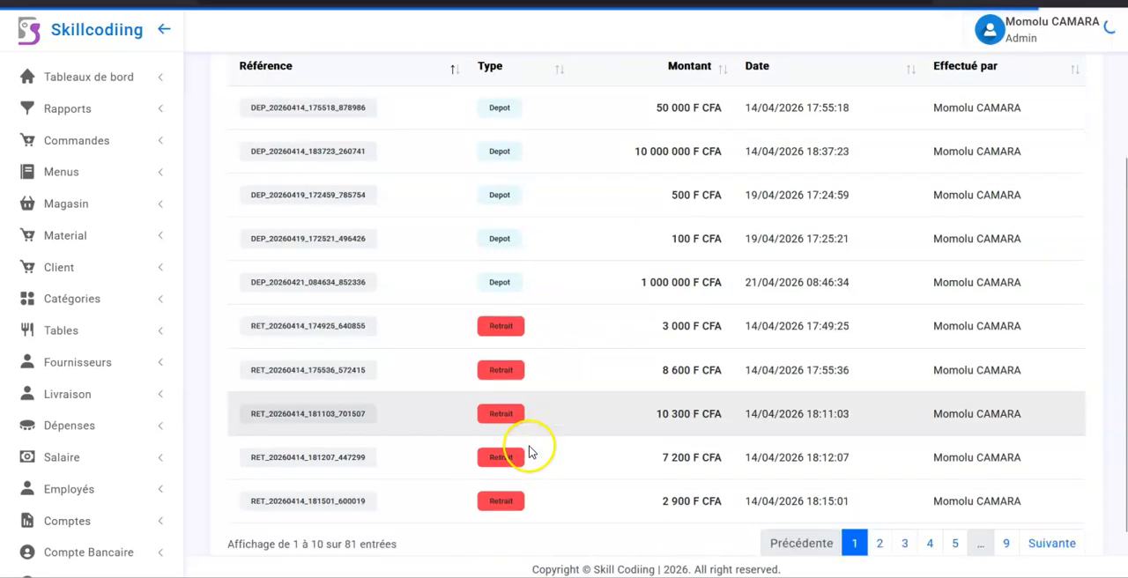
pyautogui.scroll(-1, 529, 452)
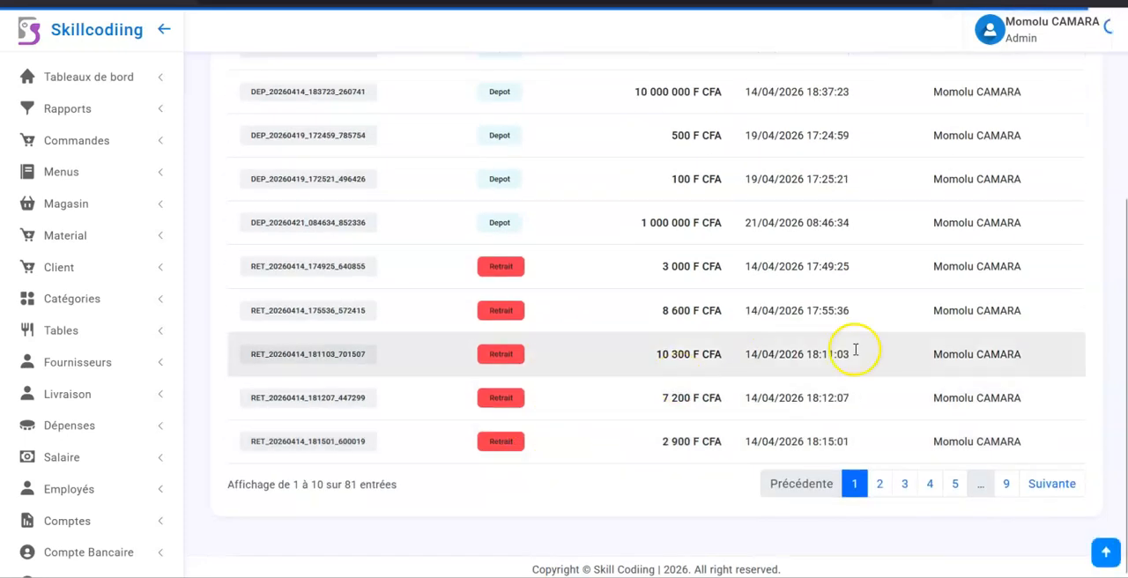
pyautogui.click(88, 242)
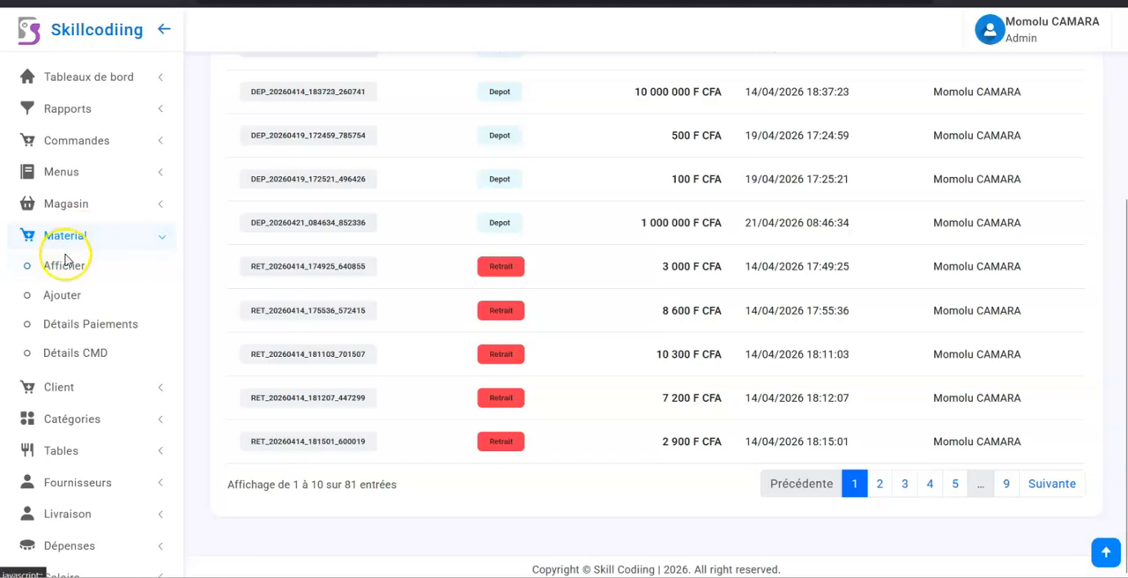
pyautogui.click(62, 267)
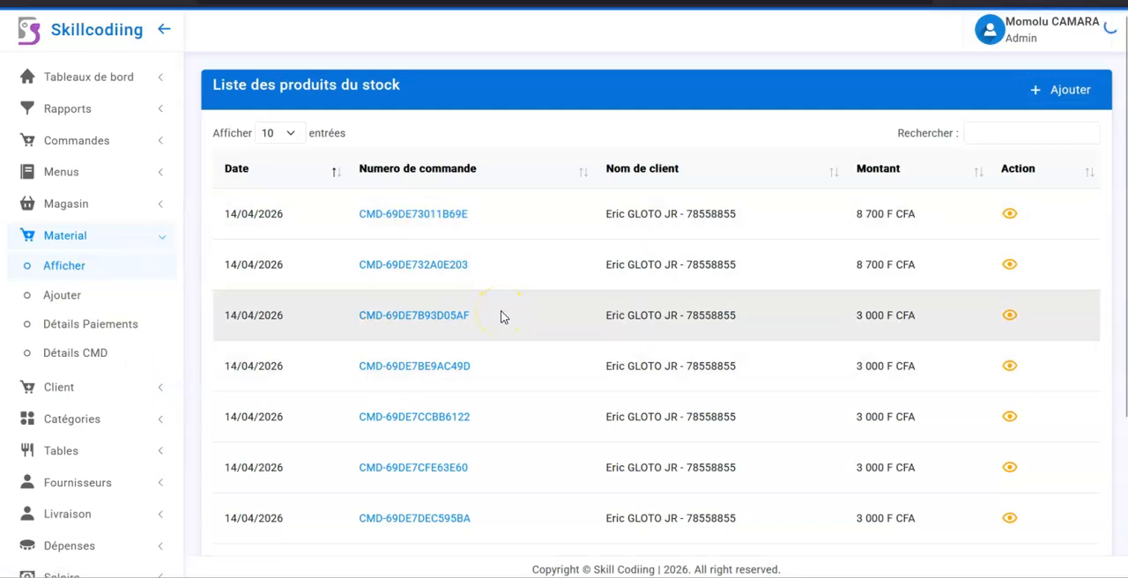
# Step: Open the first material order's payments, examine their references, operators and amounts and the payment amount field, and close the window
pyautogui.click(414, 221)
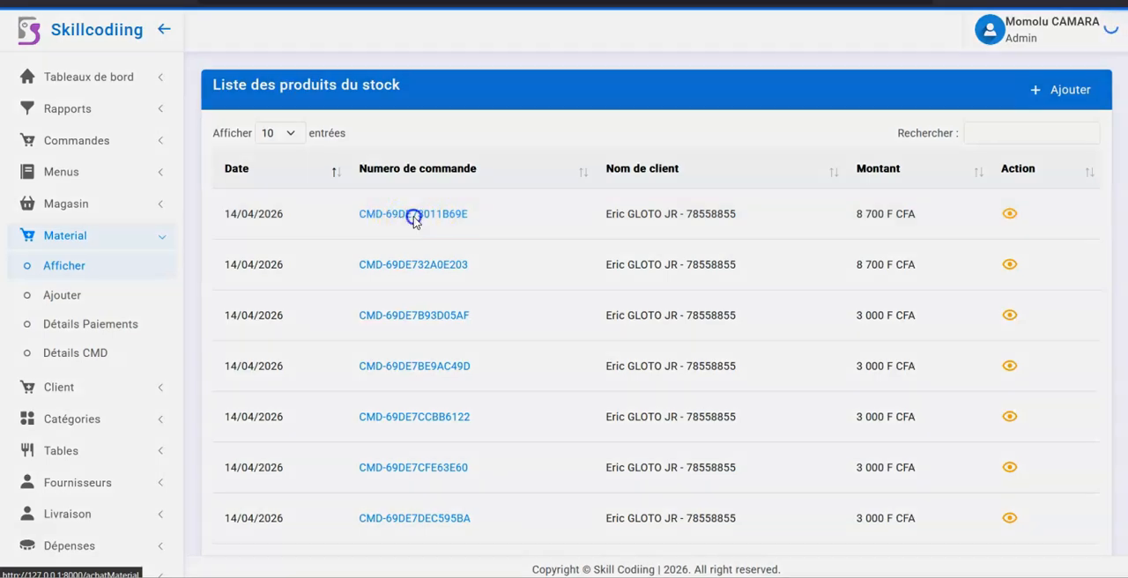
pyautogui.moveTo(392, 315); pyautogui.dragTo(463, 322)
pyautogui.moveTo(567, 314); pyautogui.dragTo(617, 316)
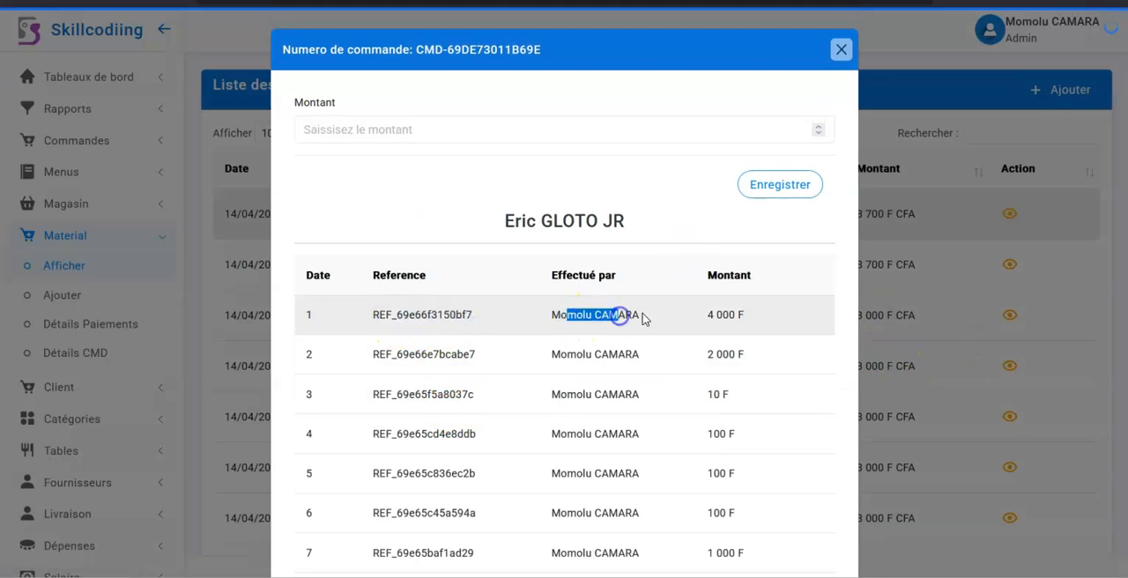
pyautogui.click(710, 312)
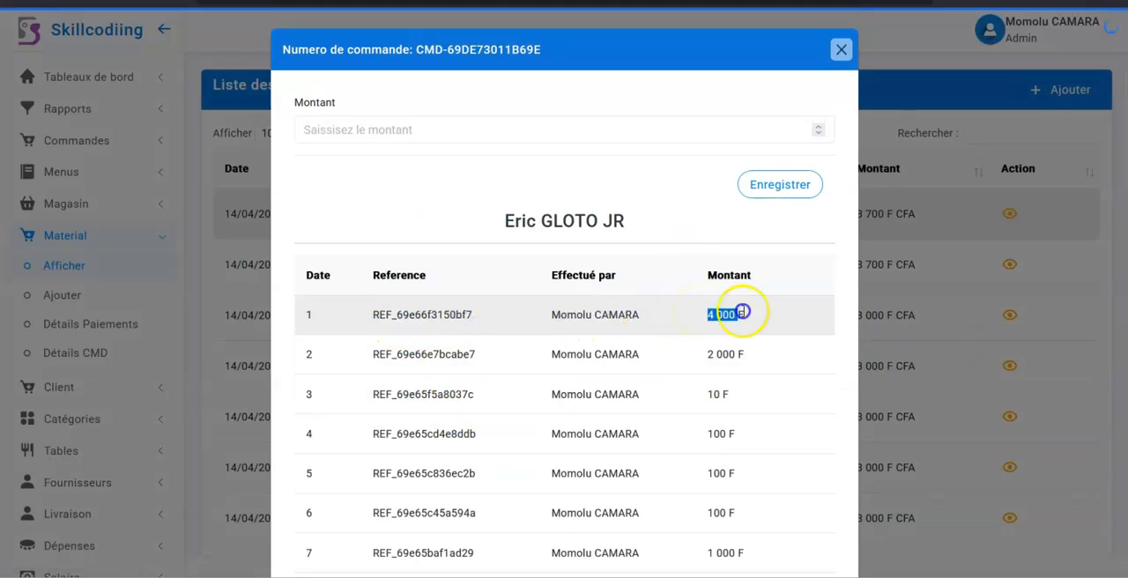
pyautogui.moveTo(403, 355); pyautogui.dragTo(512, 361)
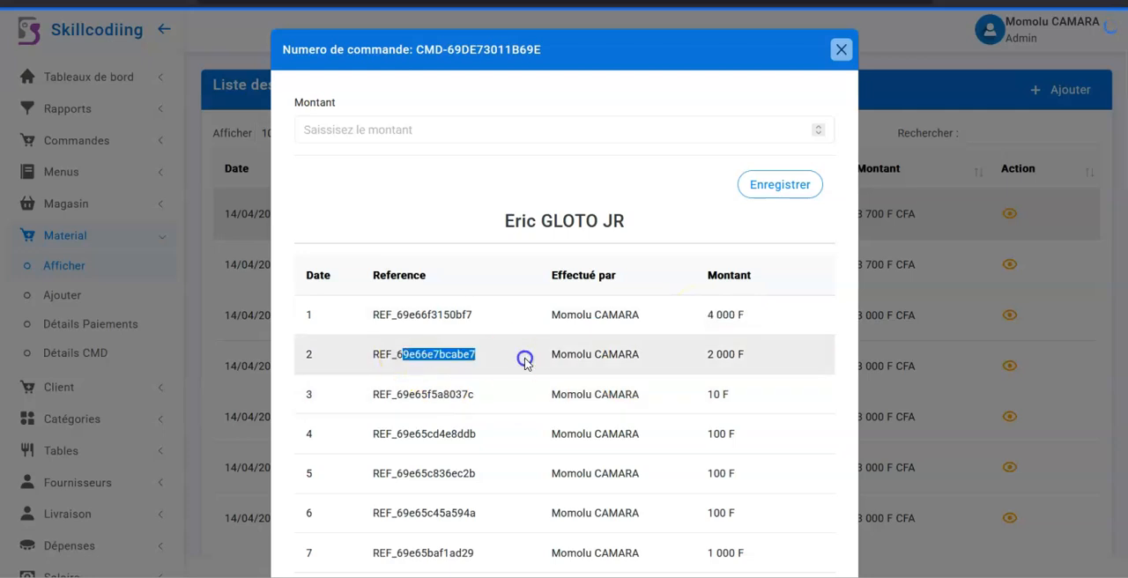
pyautogui.click(673, 354)
pyautogui.scroll(-4, 678, 348)
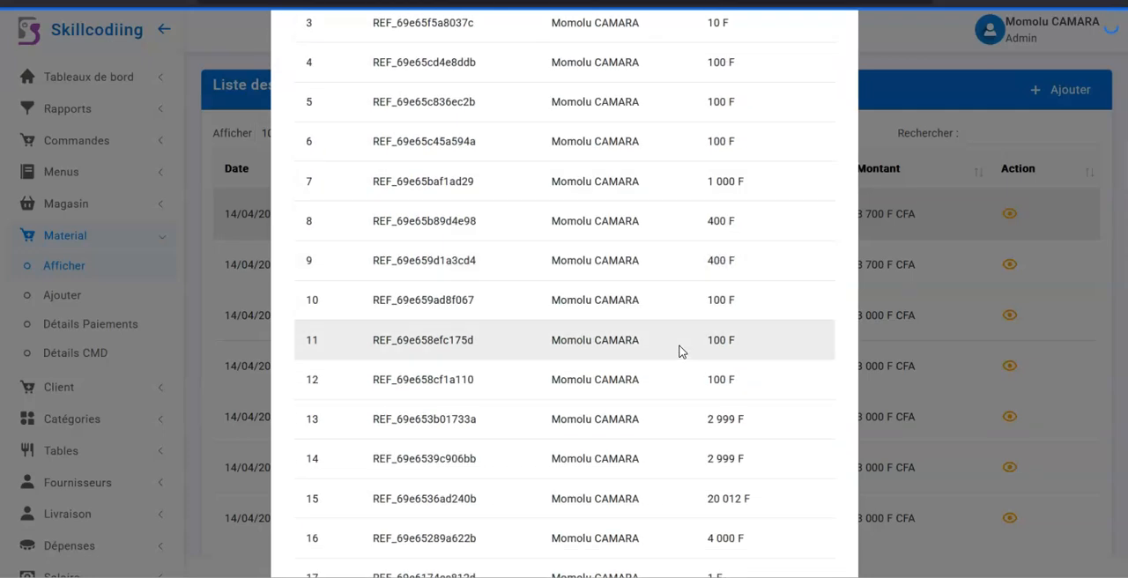
pyautogui.scroll(2, 681, 351)
pyautogui.scroll(2, 680, 352)
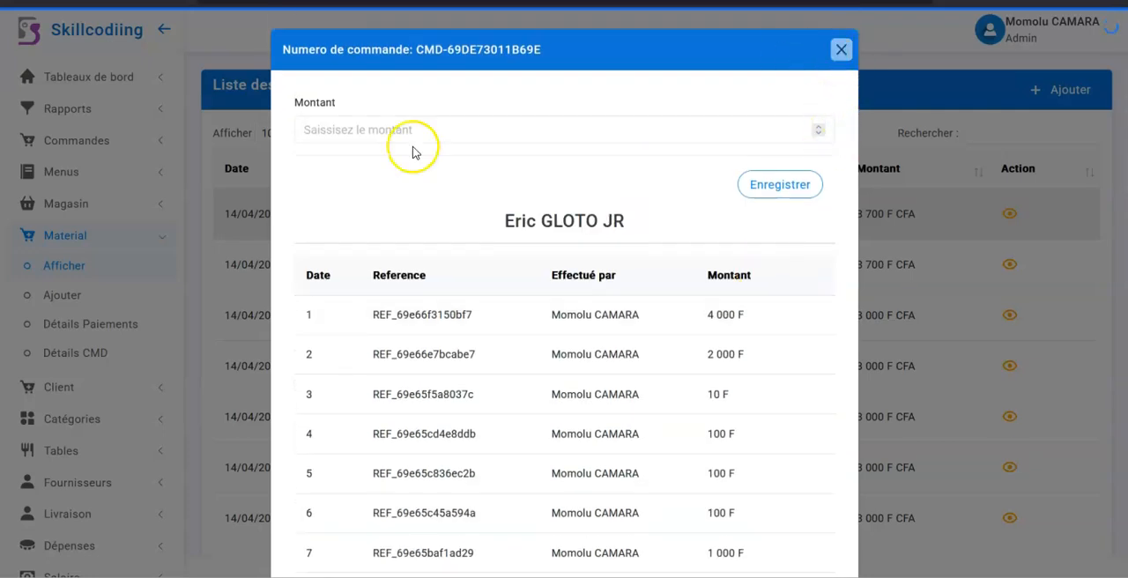
pyautogui.click(381, 128)
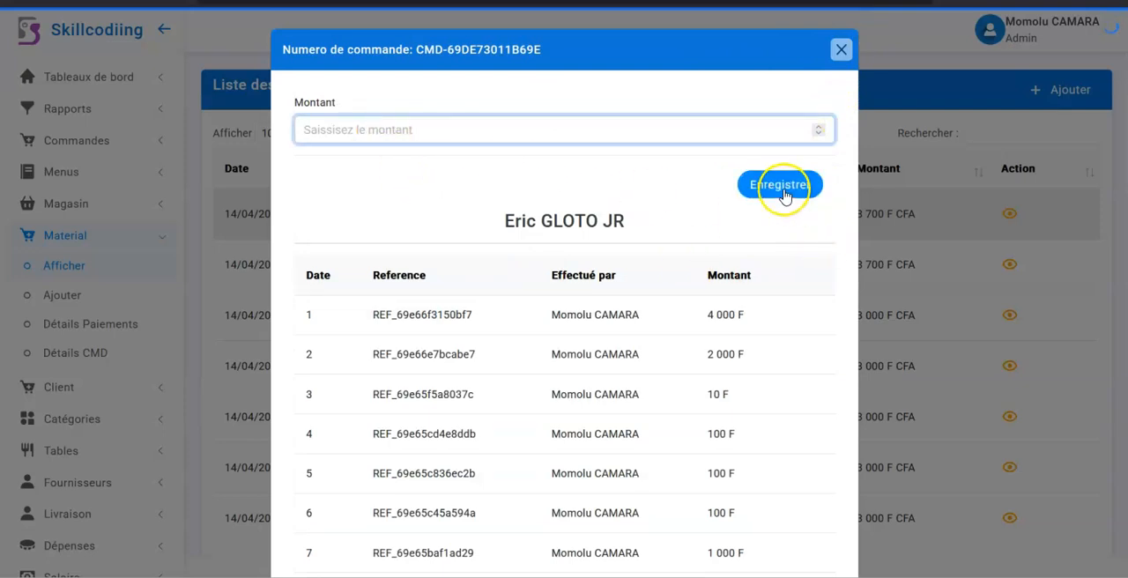
pyautogui.click(841, 50)
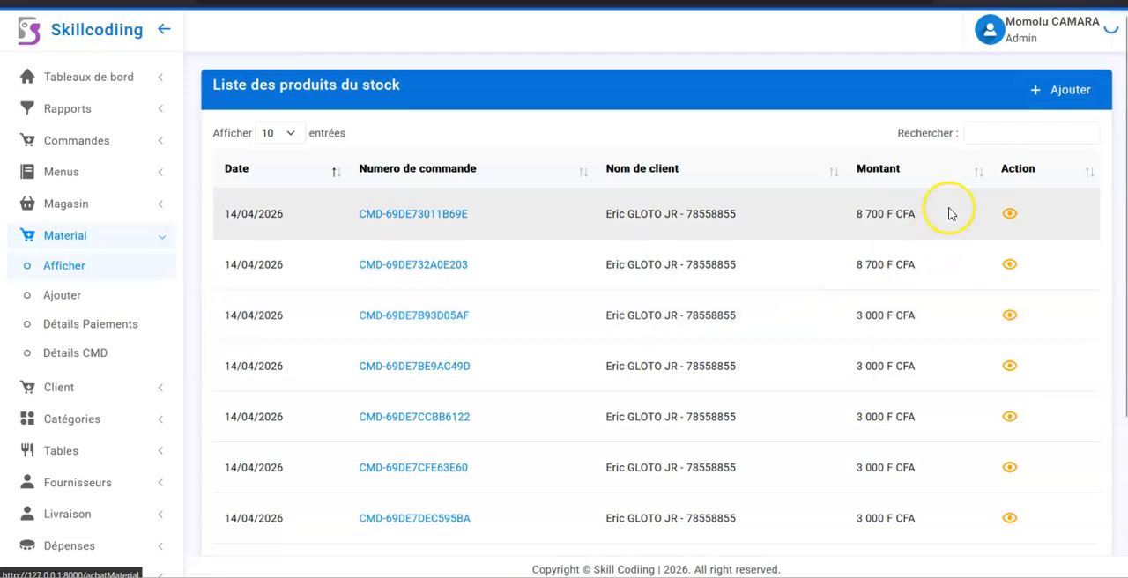
# Step: View the product details of the first material order in the list and close them
pyautogui.click(1009, 216)
pyautogui.click(1008, 216)
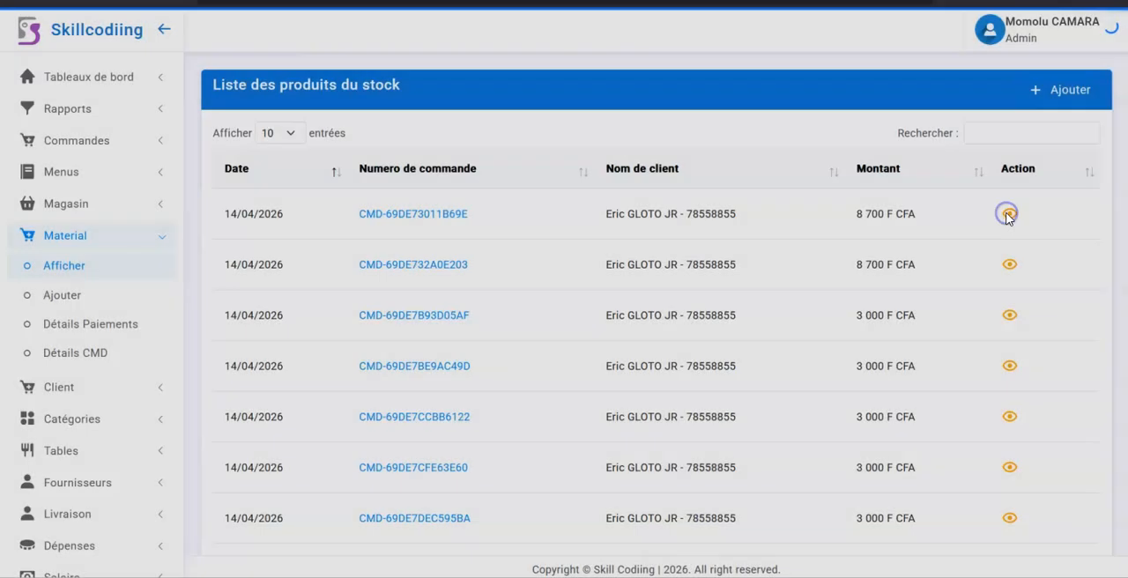
pyautogui.click(1009, 216)
pyautogui.click(1009, 216)
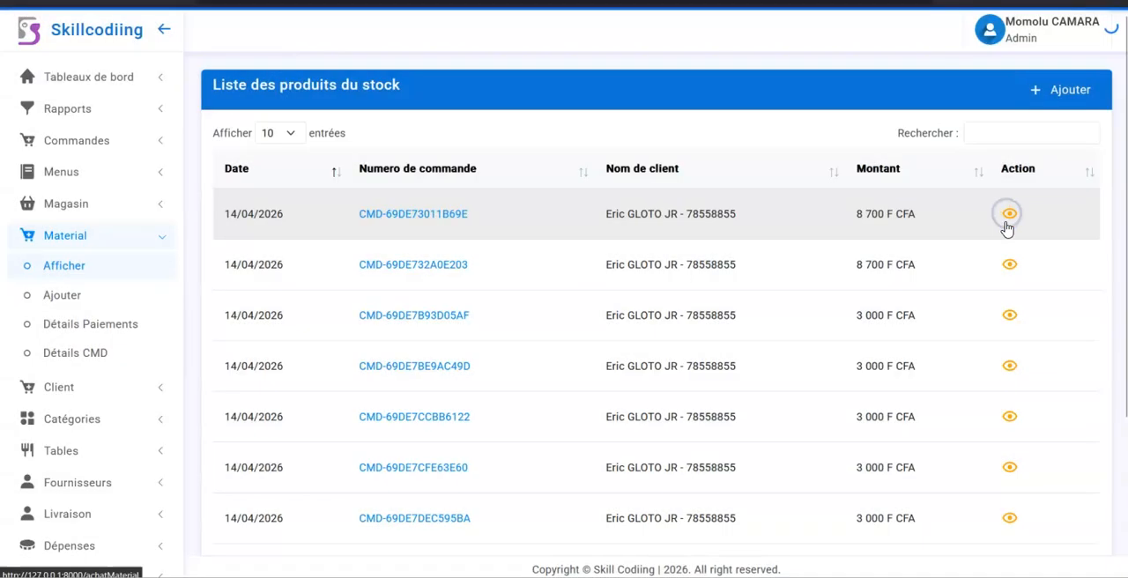
pyautogui.click(1011, 265)
pyautogui.click(1010, 266)
pyautogui.scroll(-3, 983, 378)
pyautogui.scroll(3, 982, 377)
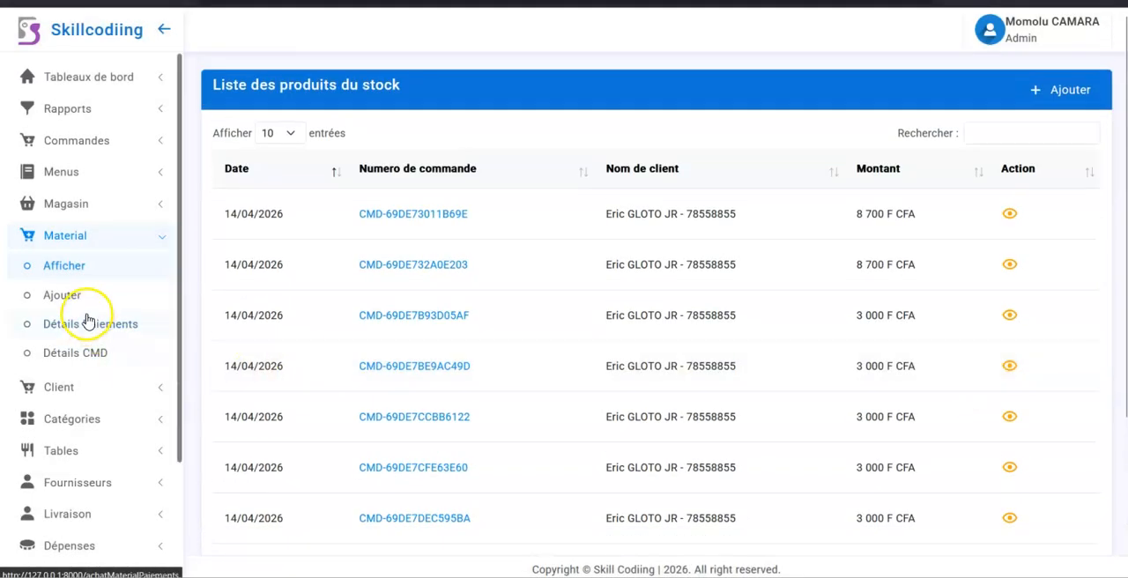
pyautogui.click(1010, 220)
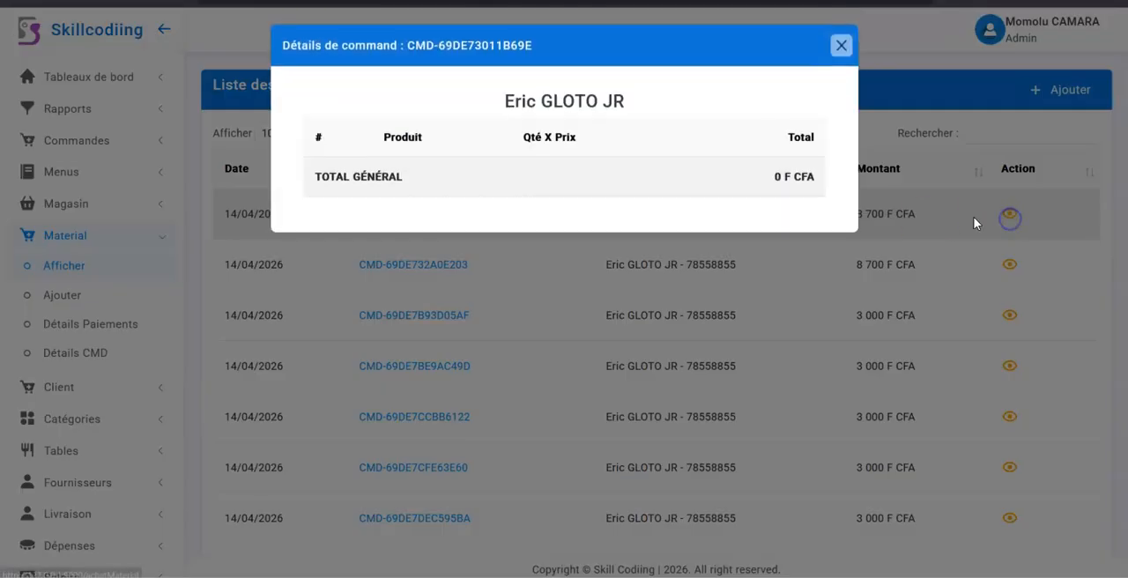
pyautogui.click(922, 384)
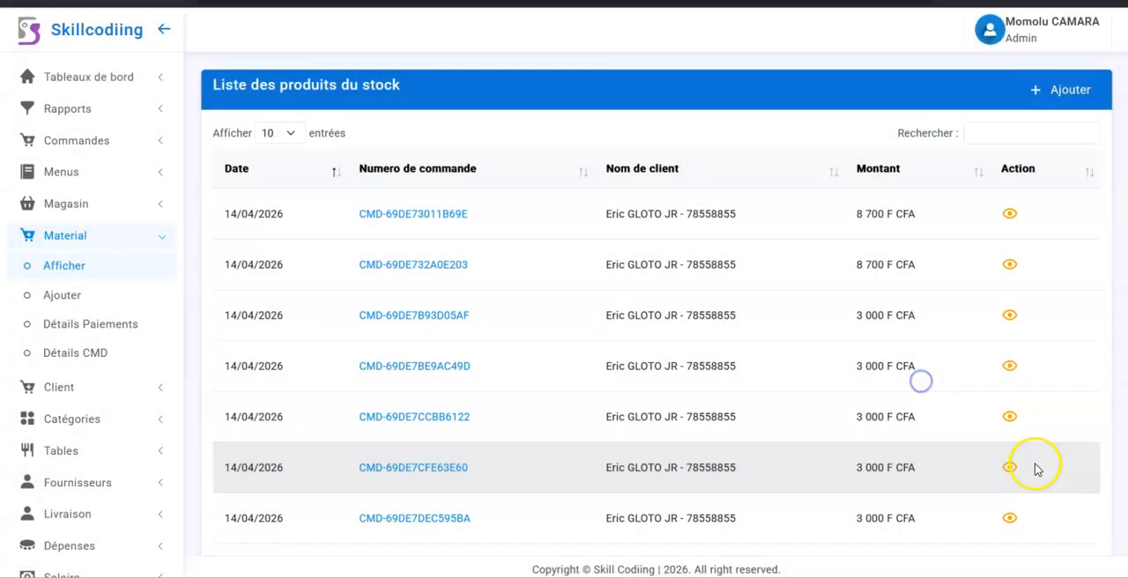
# Step: Examine the product, quantity and price details of the seventh listed order, and check the first order's details again
pyautogui.click(1012, 522)
pyautogui.click(1013, 525)
pyautogui.click(1009, 520)
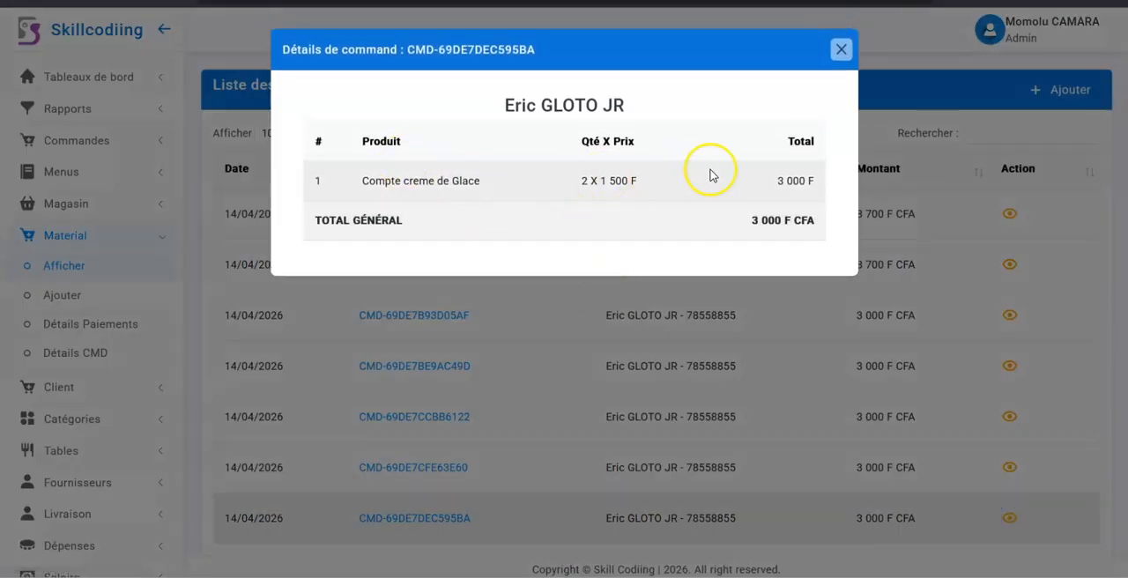
pyautogui.click(761, 294)
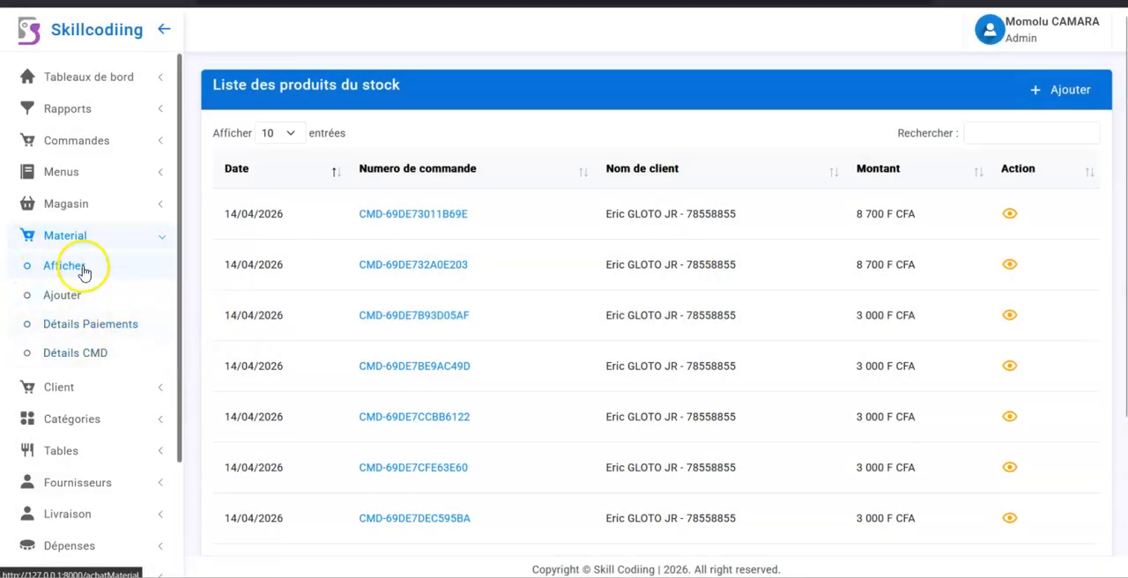
pyautogui.click(1010, 216)
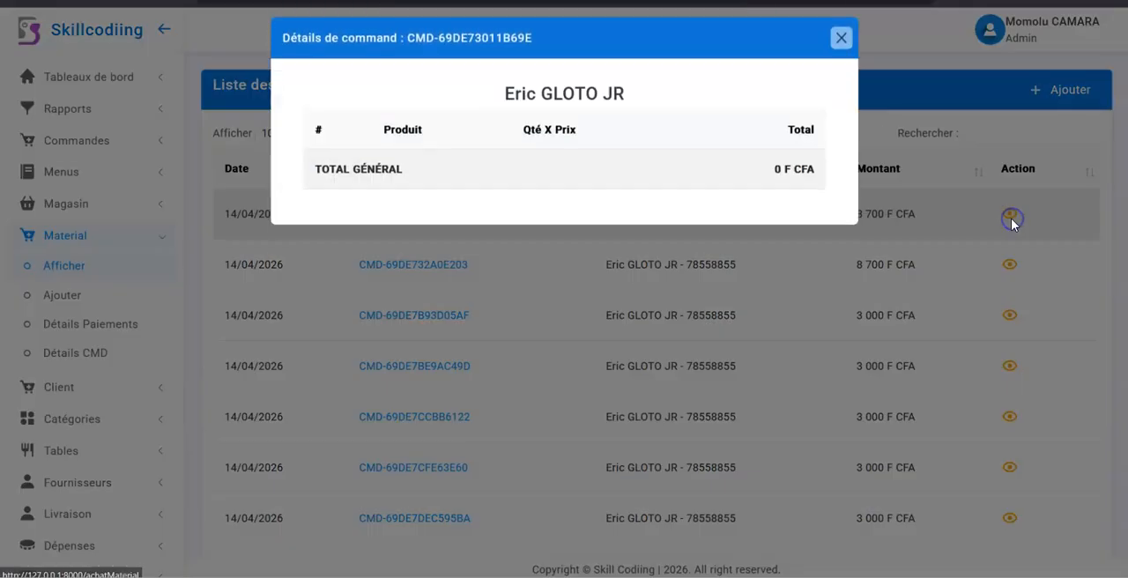
pyautogui.click(1010, 221)
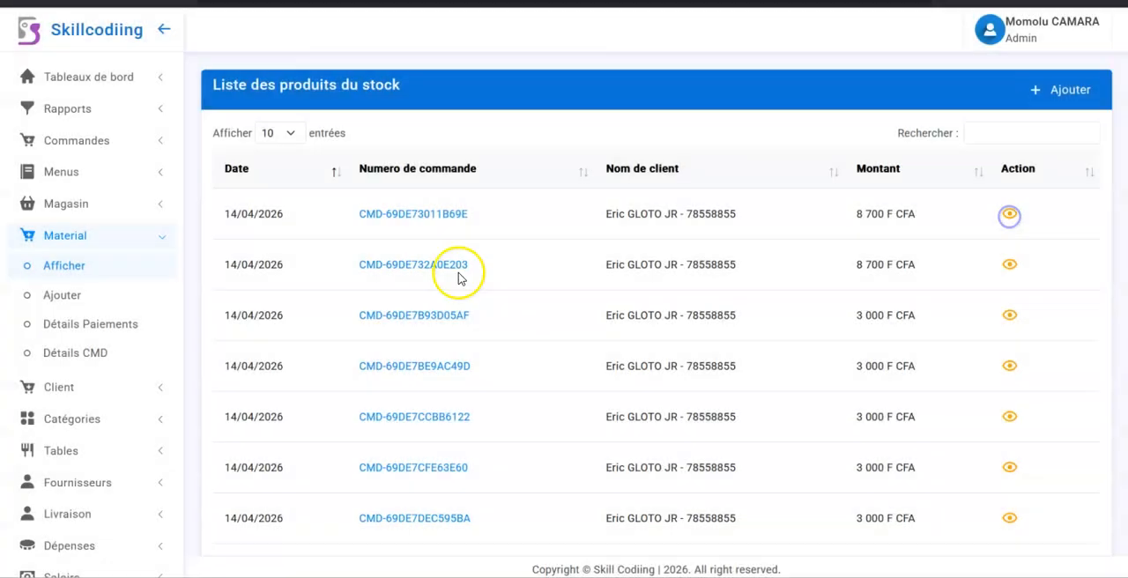
# Step: Open the detailed list of ordered products, examine its quantities and amounts, and return to the material order list
pyautogui.click(78, 360)
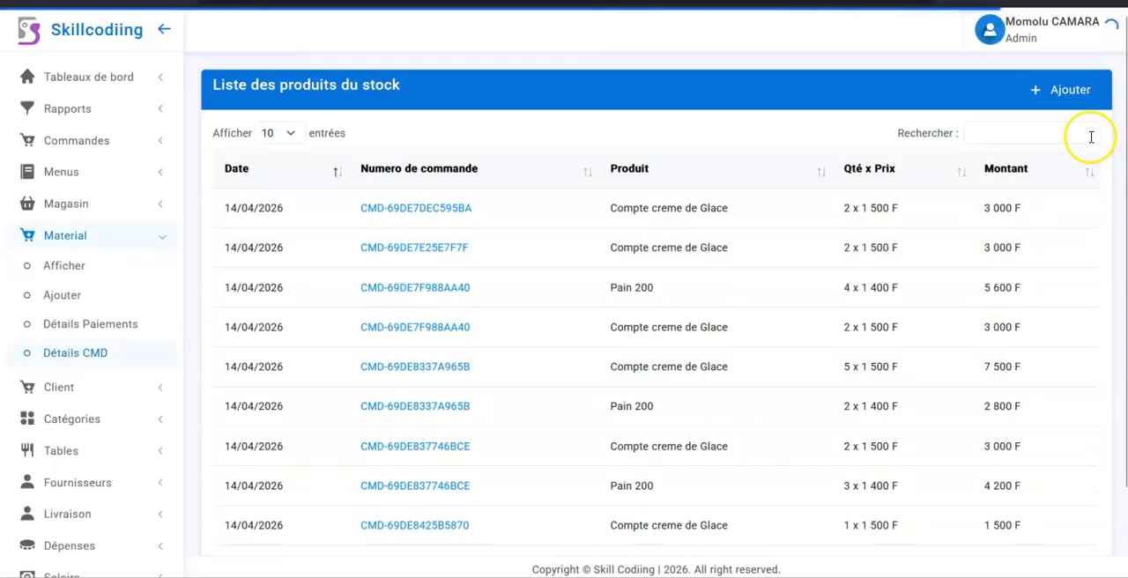
pyautogui.click(1000, 135)
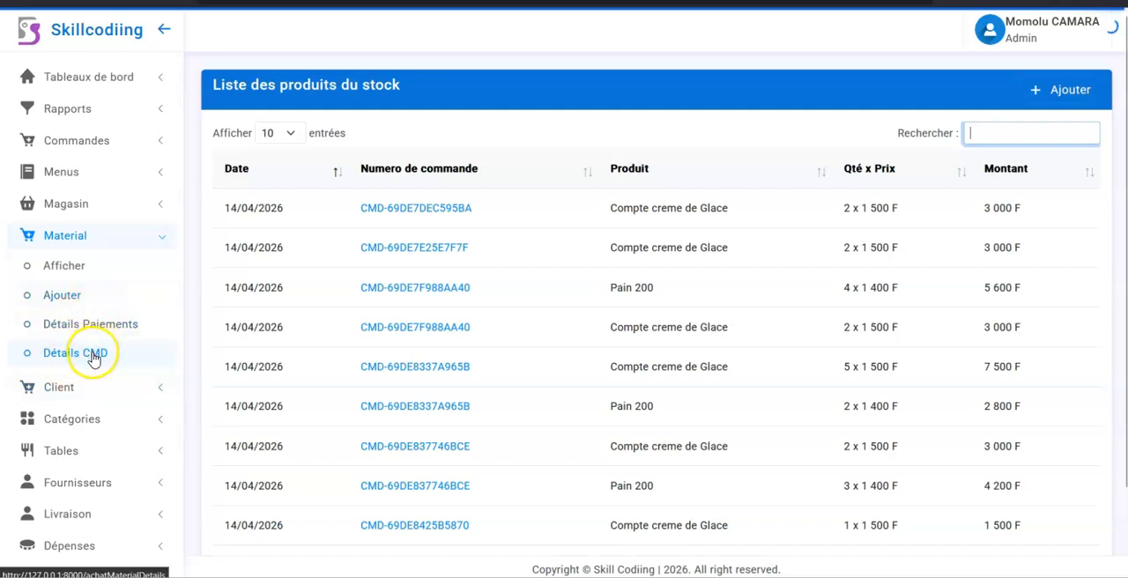
pyautogui.click(73, 273)
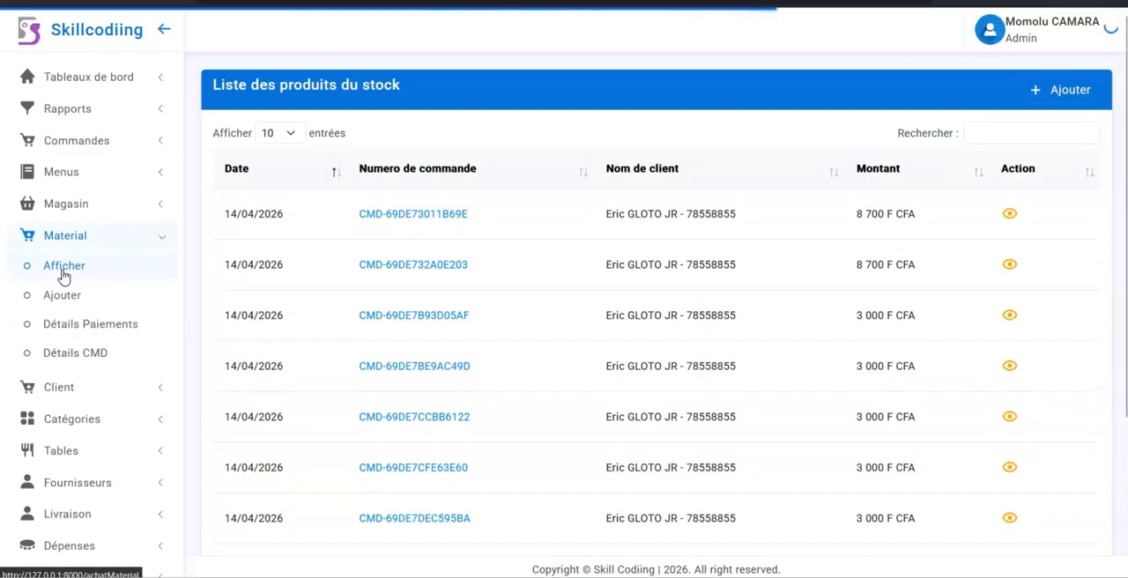
# Step: Start a new material purchase and add 6 units of Compte creme de Glace at 1500.00 to it
pyautogui.click(55, 302)
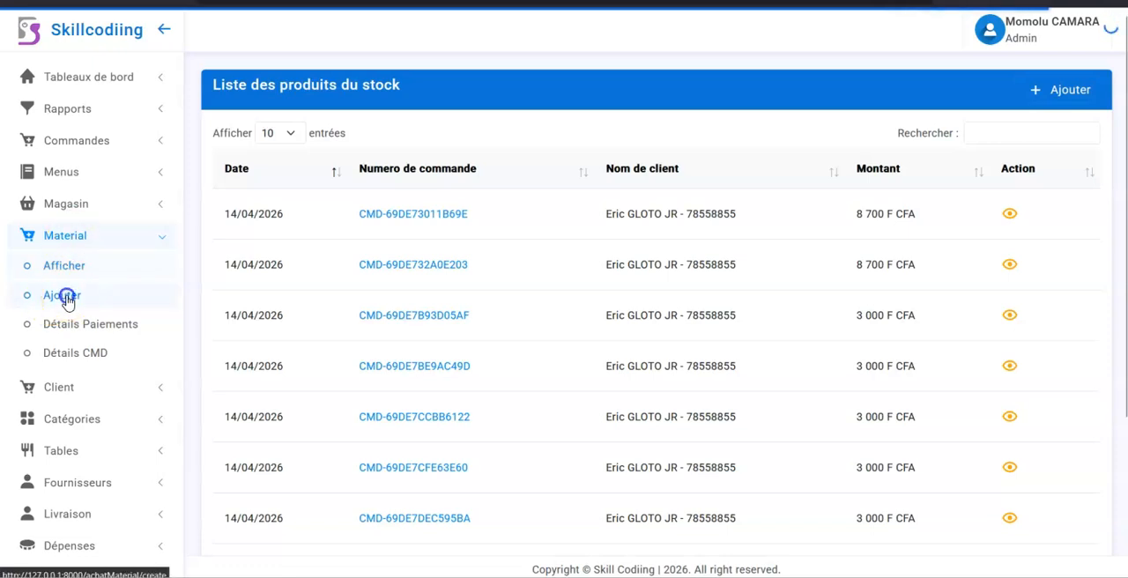
pyautogui.click(67, 300)
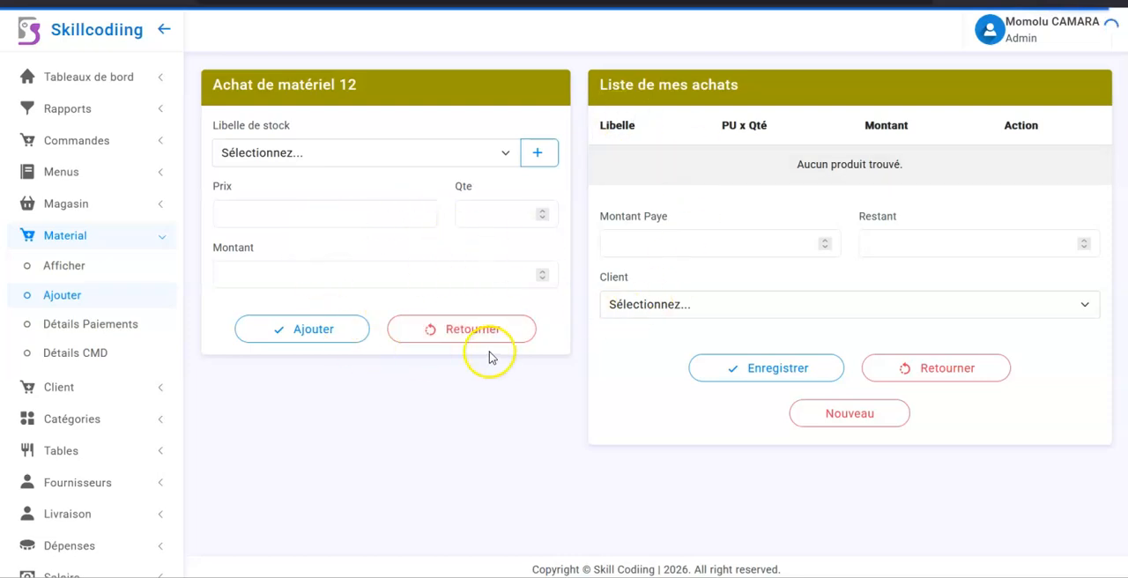
pyautogui.click(423, 153)
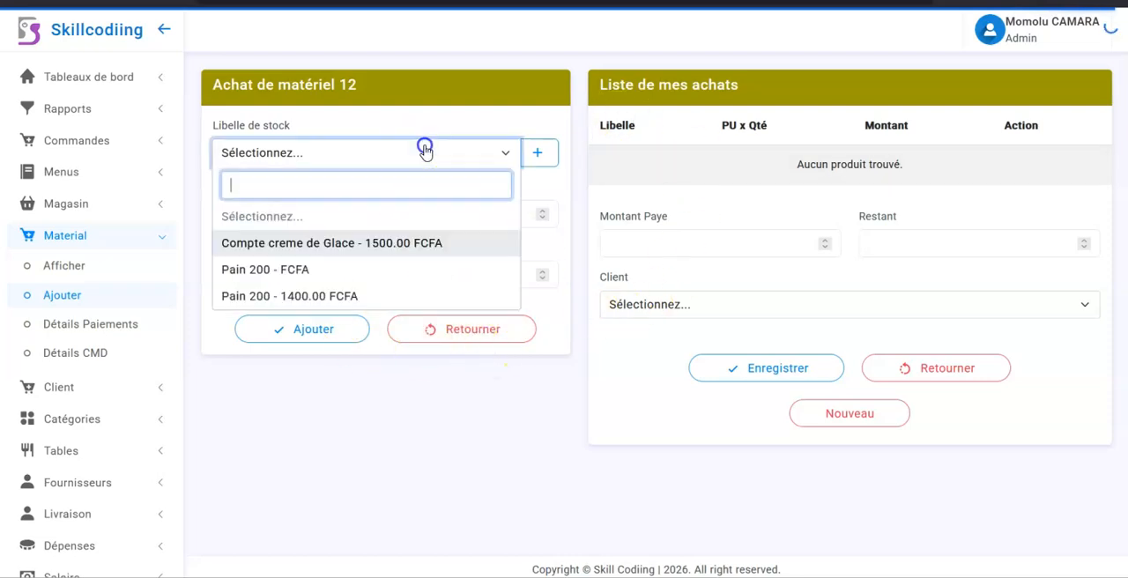
pyautogui.click(378, 241)
pyautogui.click(507, 224)
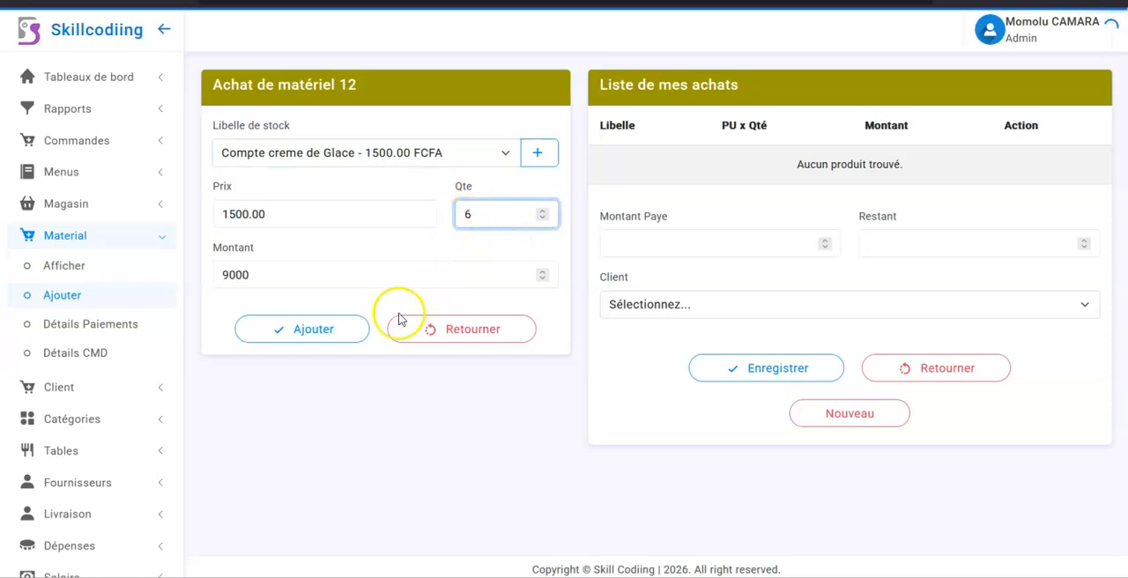
pyautogui.click(325, 326)
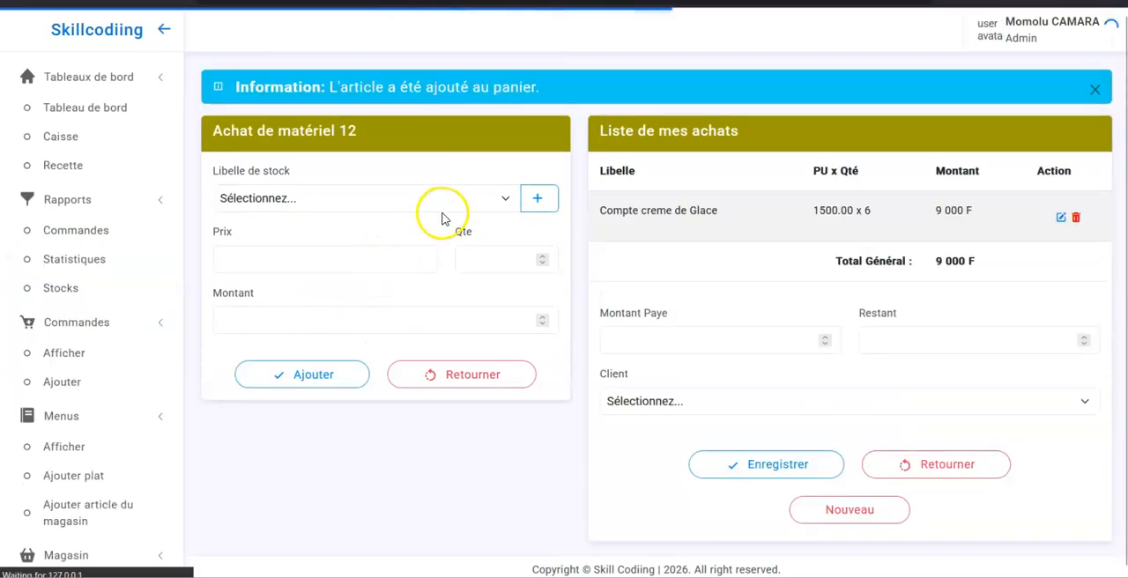
# Step: Add 4 units of Pain 200 at 1400.00 to the material purchase list
pyautogui.click(443, 205)
pyautogui.click(304, 342)
pyautogui.click(503, 260)
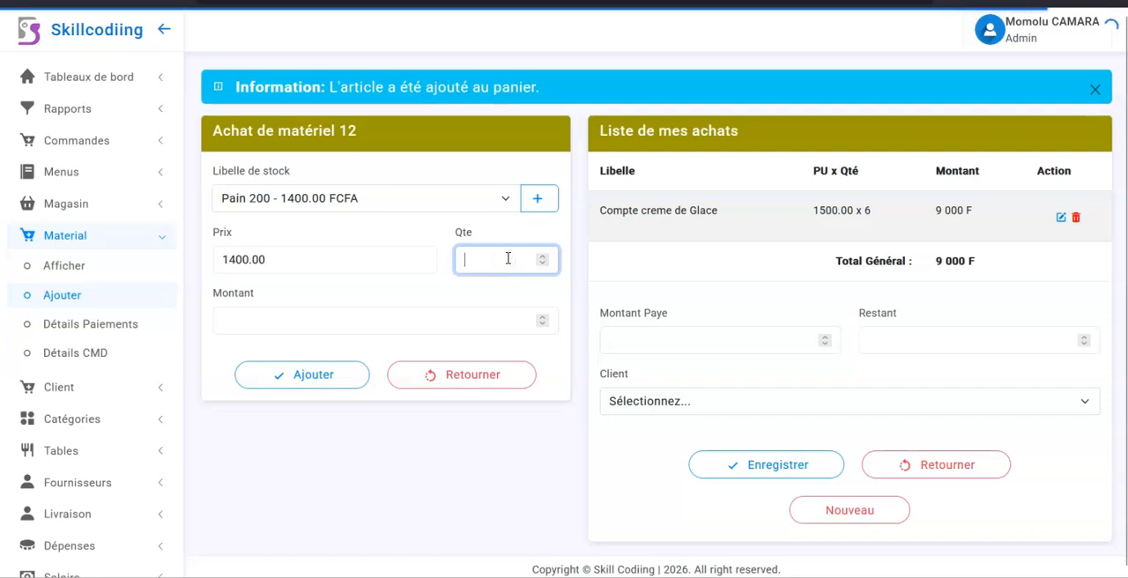
pyautogui.write('40')
pyautogui.press('BackSpace')
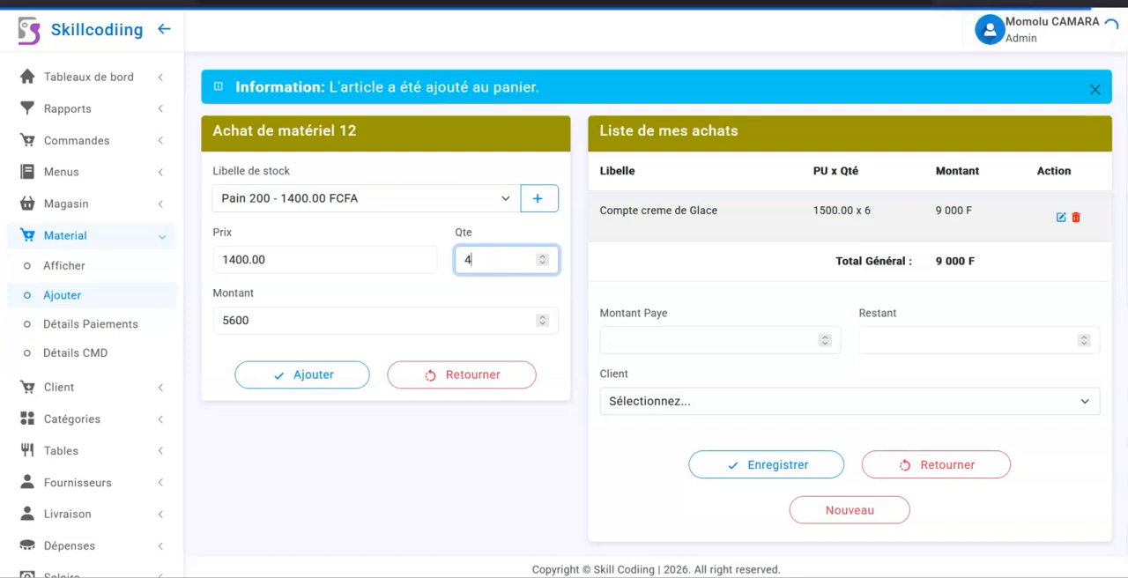
pyautogui.click(315, 380)
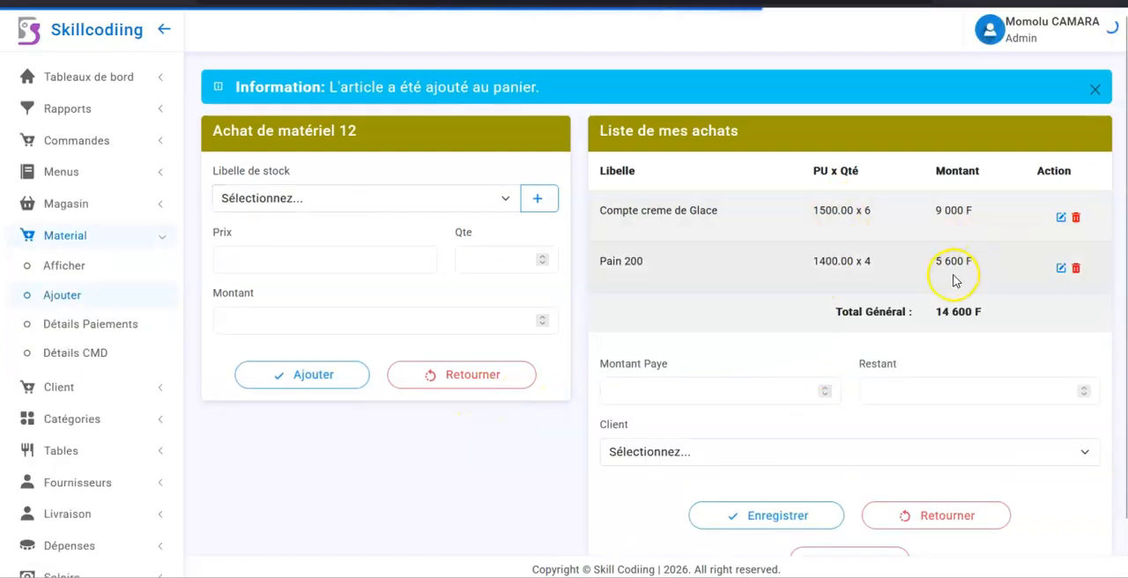
# Step: Enter 6000 as the amount paid for the material purchase, assign it to the second listed client, and save the purchase
pyautogui.scroll(-1, 872, 371)
pyautogui.click(737, 333)
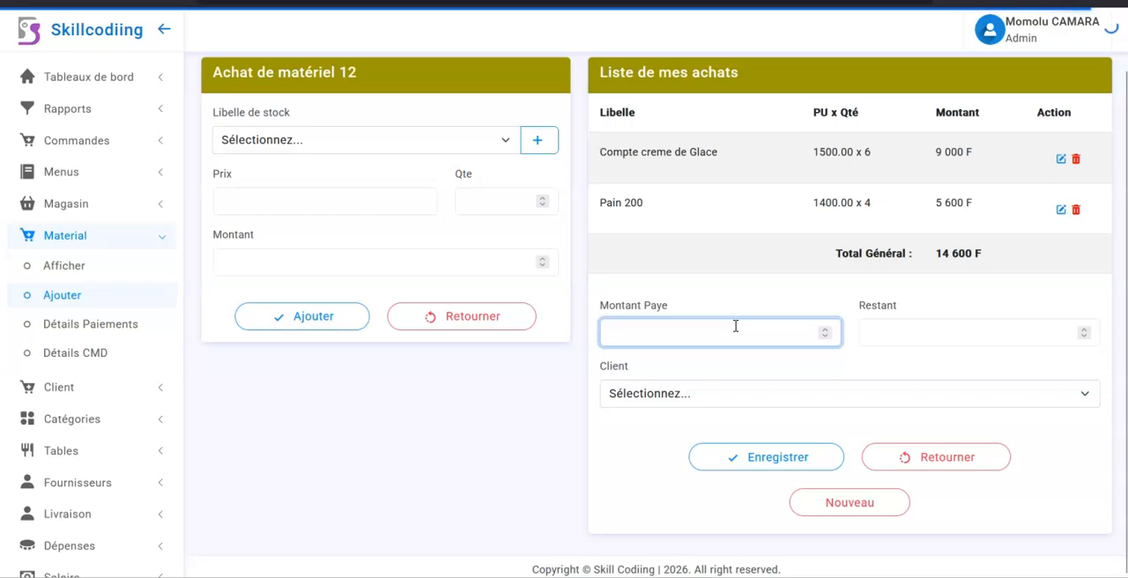
pyautogui.write('6000')
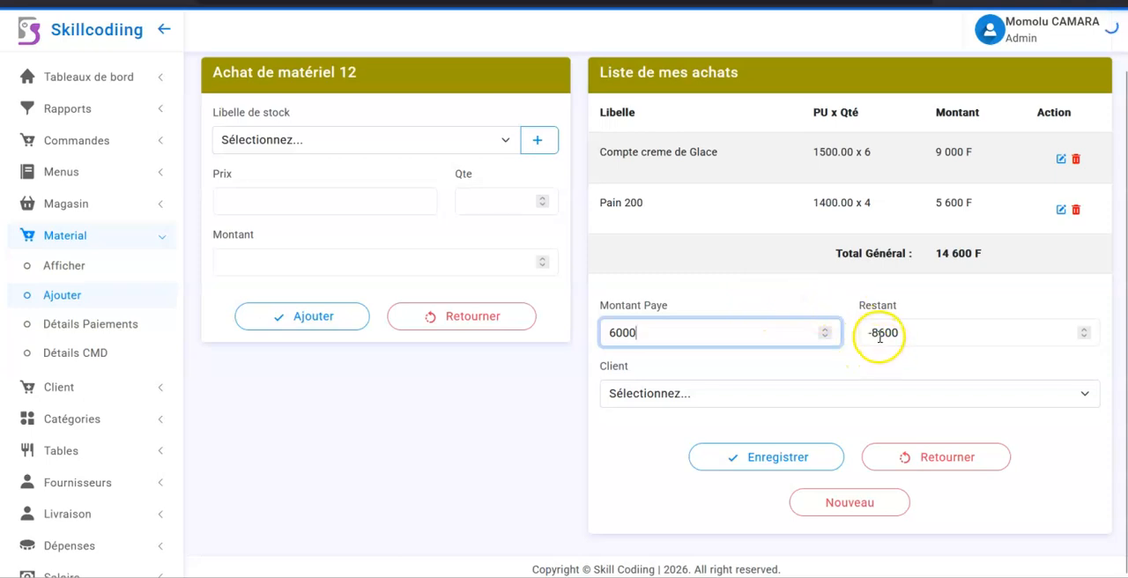
pyautogui.click(768, 397)
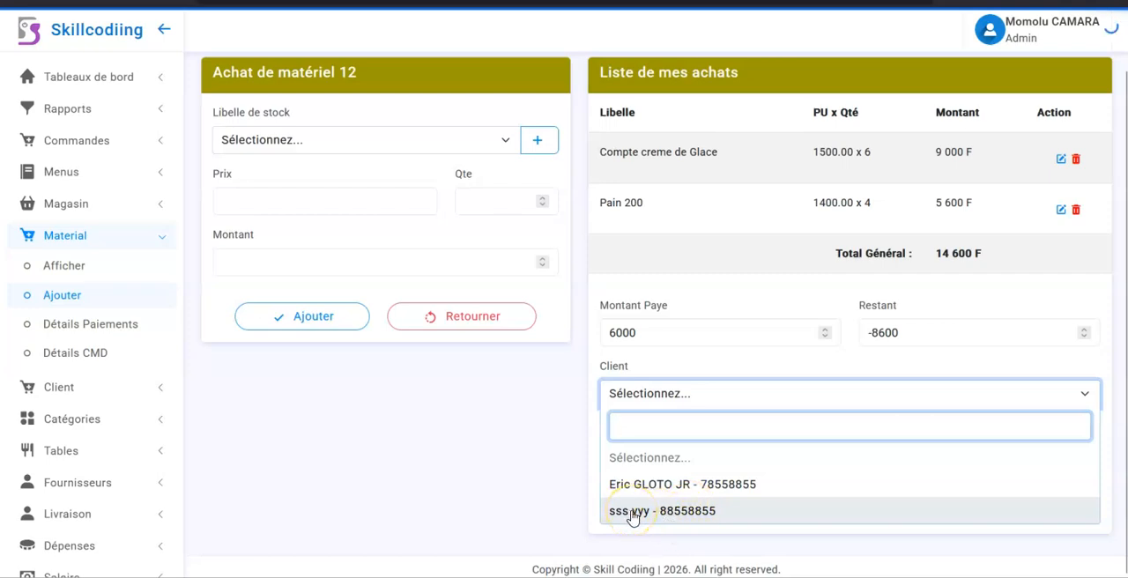
pyautogui.click(664, 511)
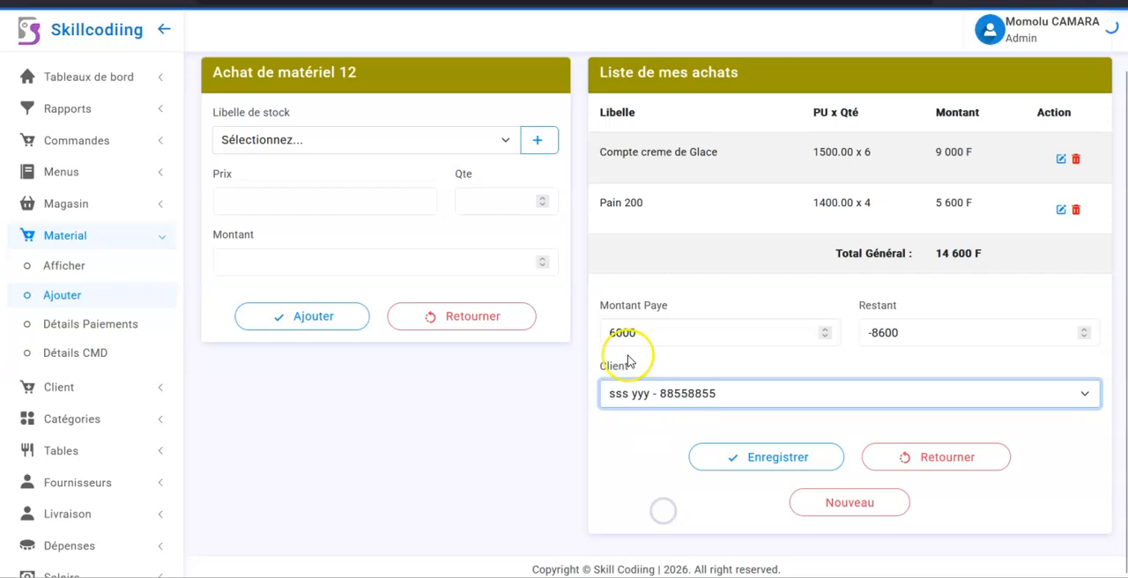
pyautogui.moveTo(617, 332); pyautogui.dragTo(663, 335)
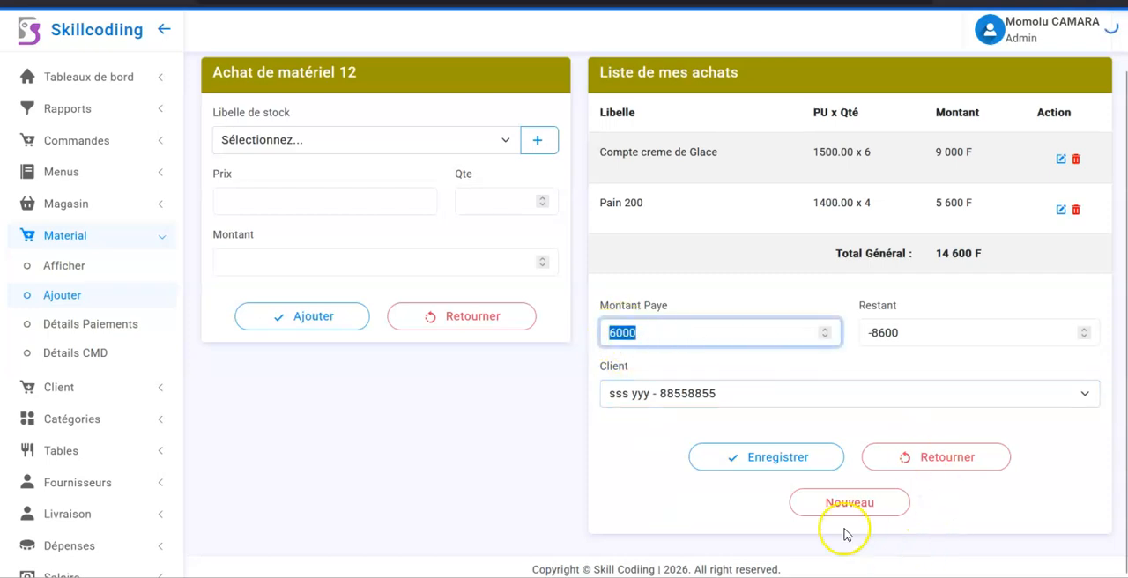
pyautogui.click(773, 458)
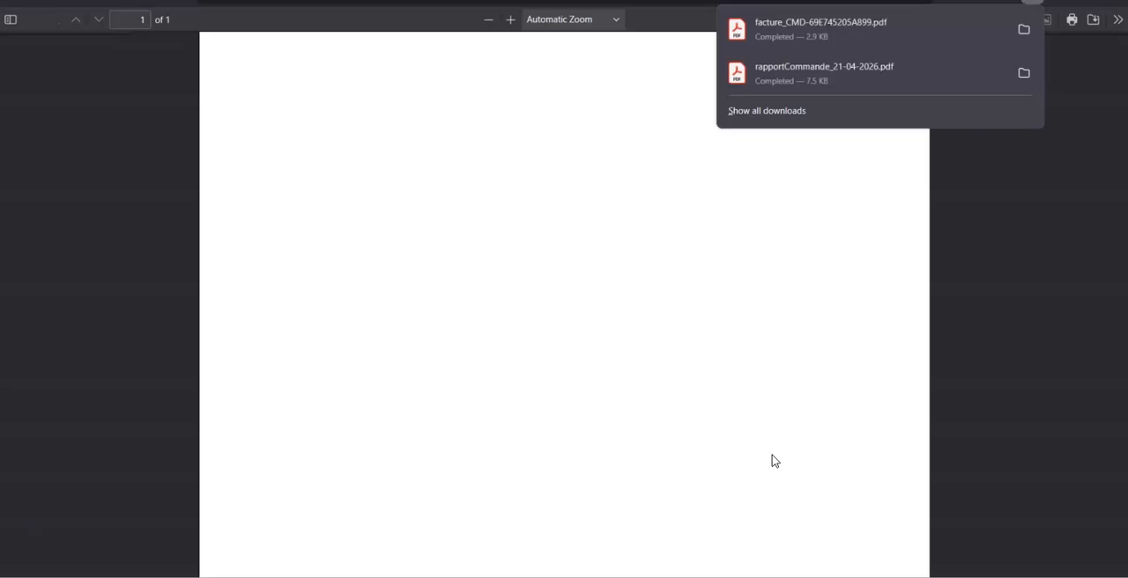
pyautogui.click(765, 455)
# Step: Examine the purchase invoice's products, total, paid and remaining amounts, and return to the material purchase form
pyautogui.scroll(-5, 764, 455)
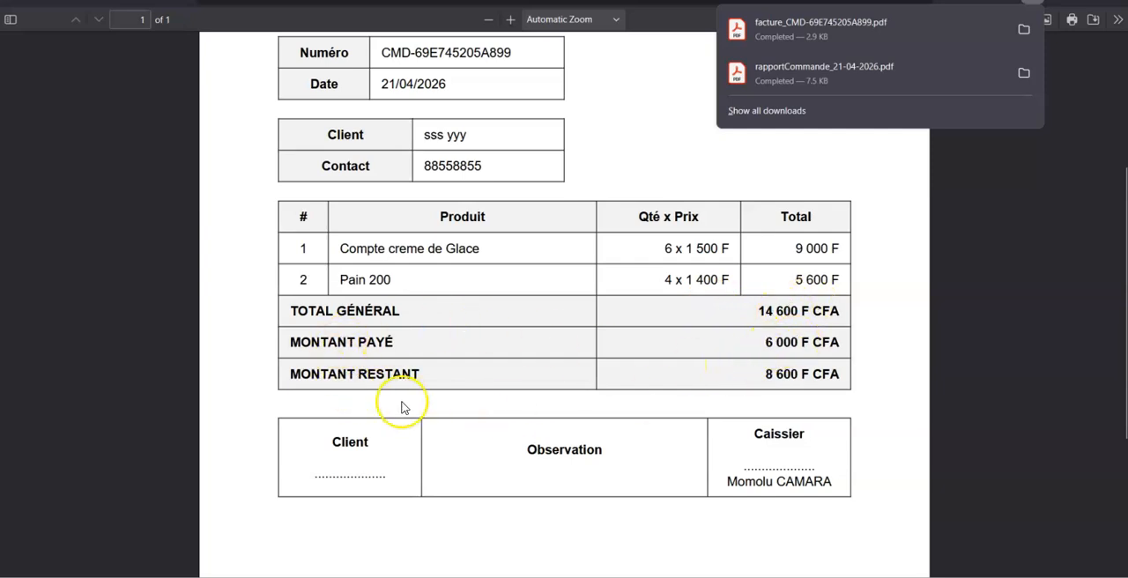
pyautogui.scroll(-3, 741, 432)
pyautogui.scroll(6, 741, 432)
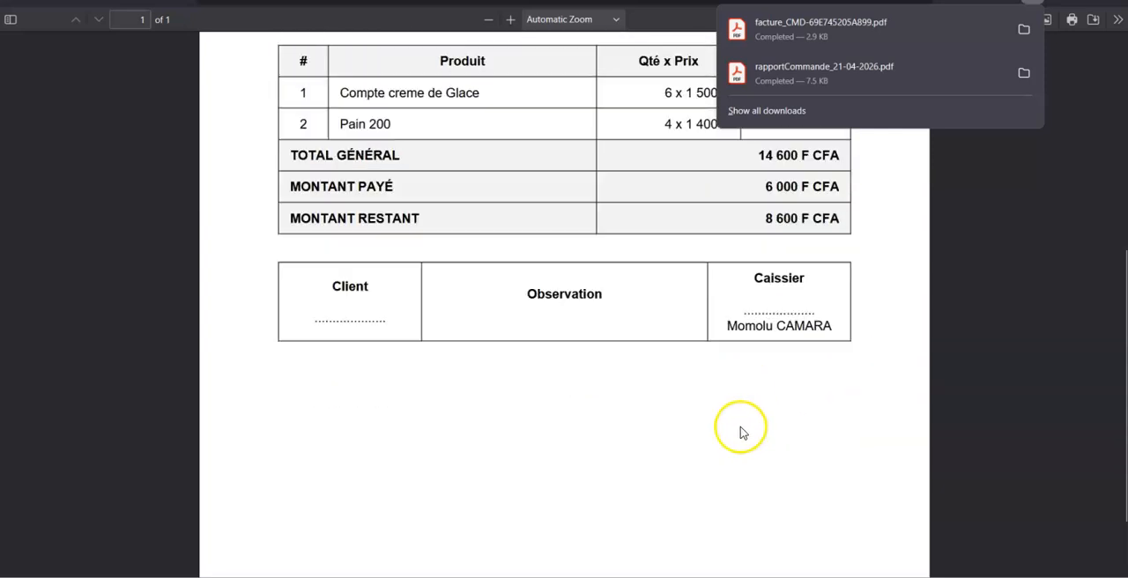
pyautogui.click(602, 2)
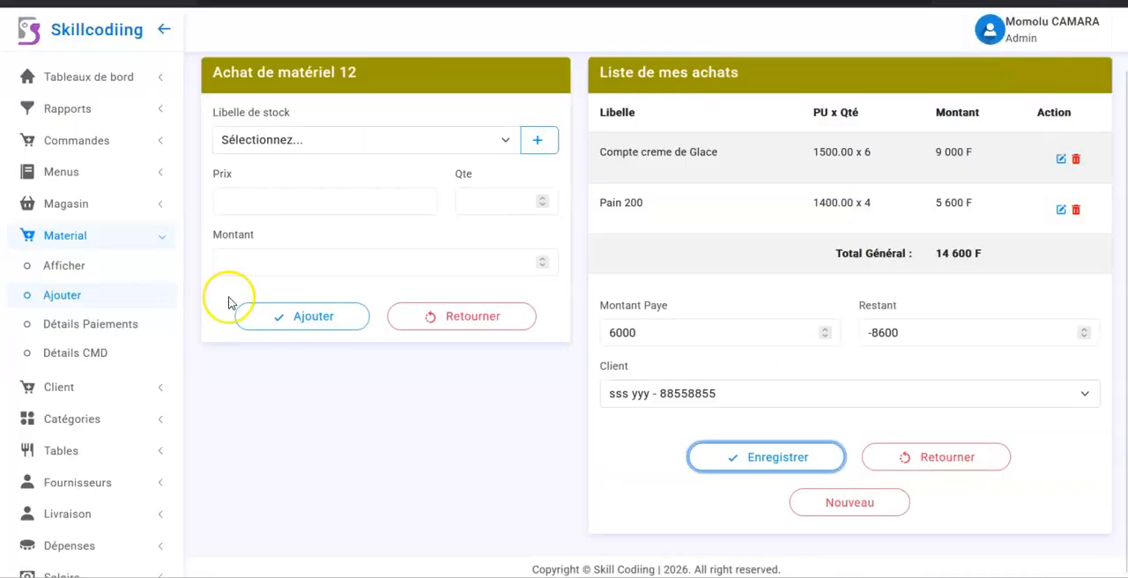
# Step: Open the client list and examine the second client's balance and operation history
pyautogui.click(74, 387)
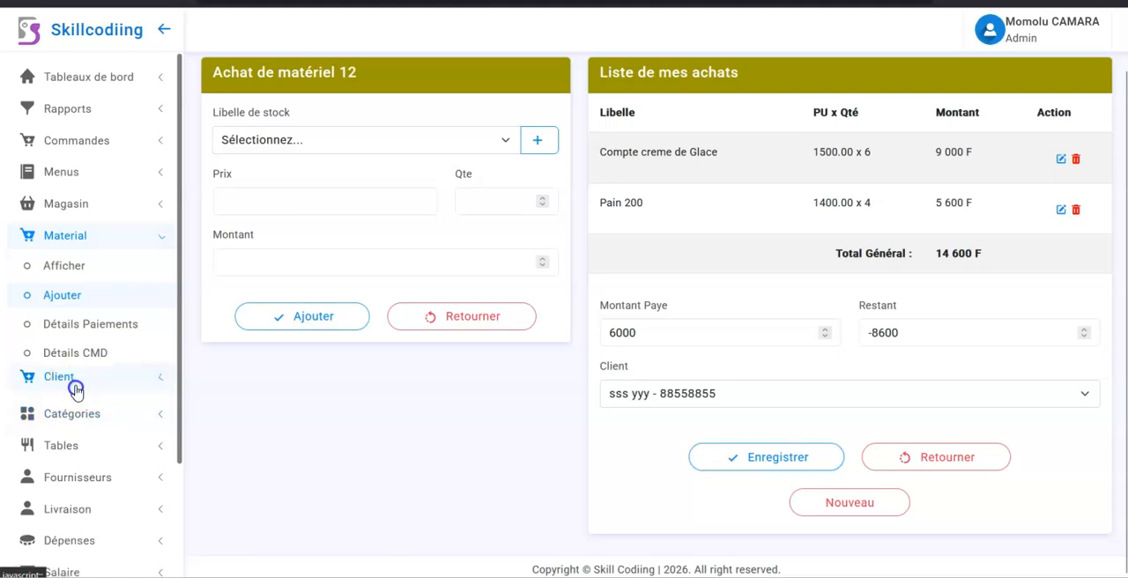
pyautogui.click(58, 301)
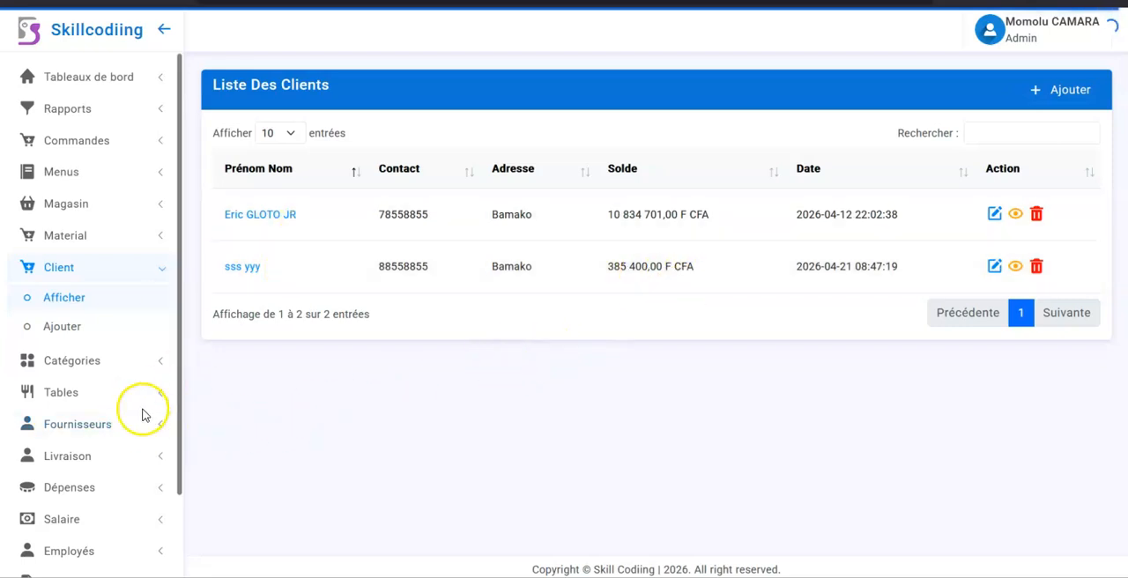
pyautogui.click(241, 268)
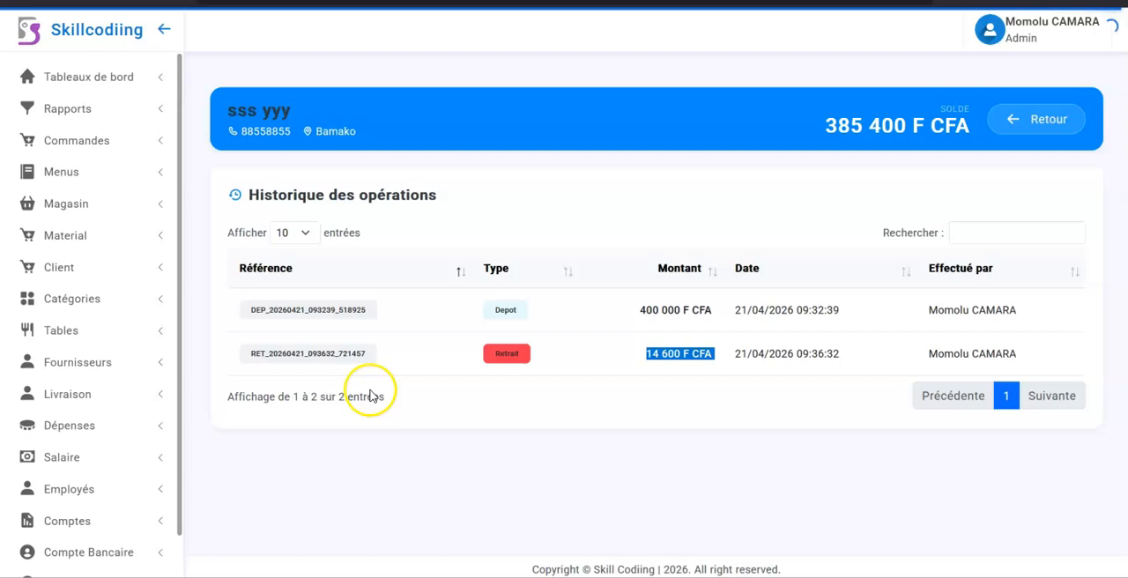
# Step: Open the material payment details, view the payment entry form of the first listed order, and close it without entering an amount
pyautogui.scroll(-3, 117, 414)
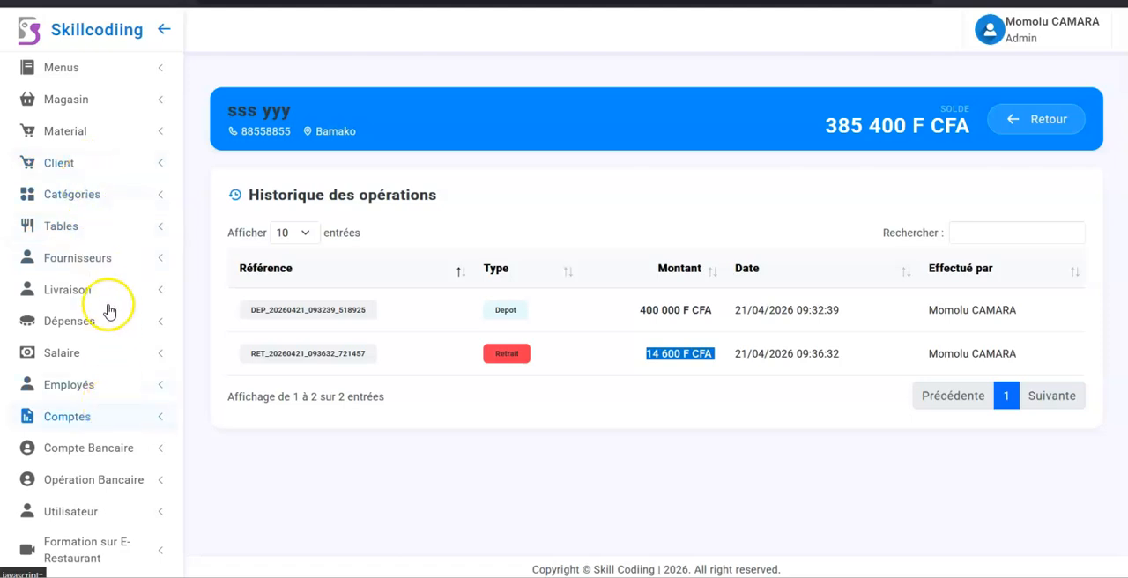
pyautogui.click(88, 134)
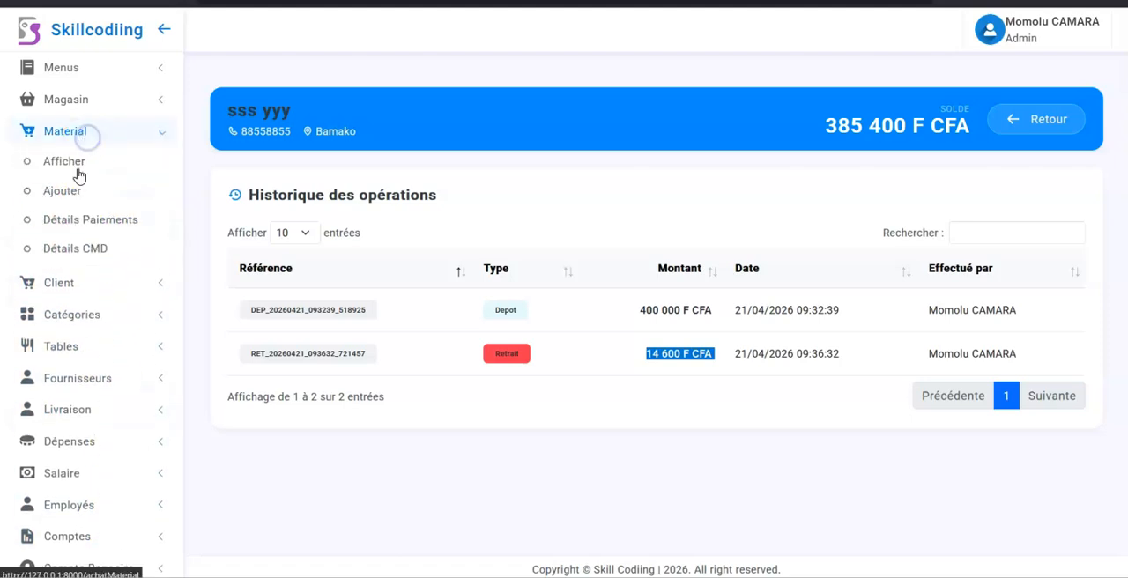
pyautogui.click(71, 221)
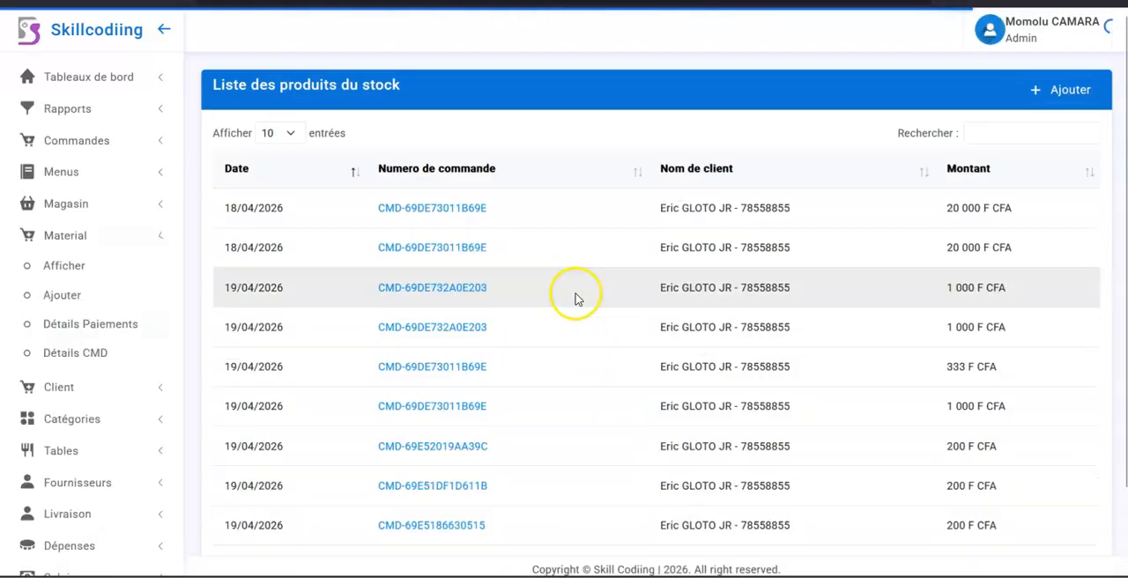
pyautogui.click(427, 215)
pyautogui.click(432, 128)
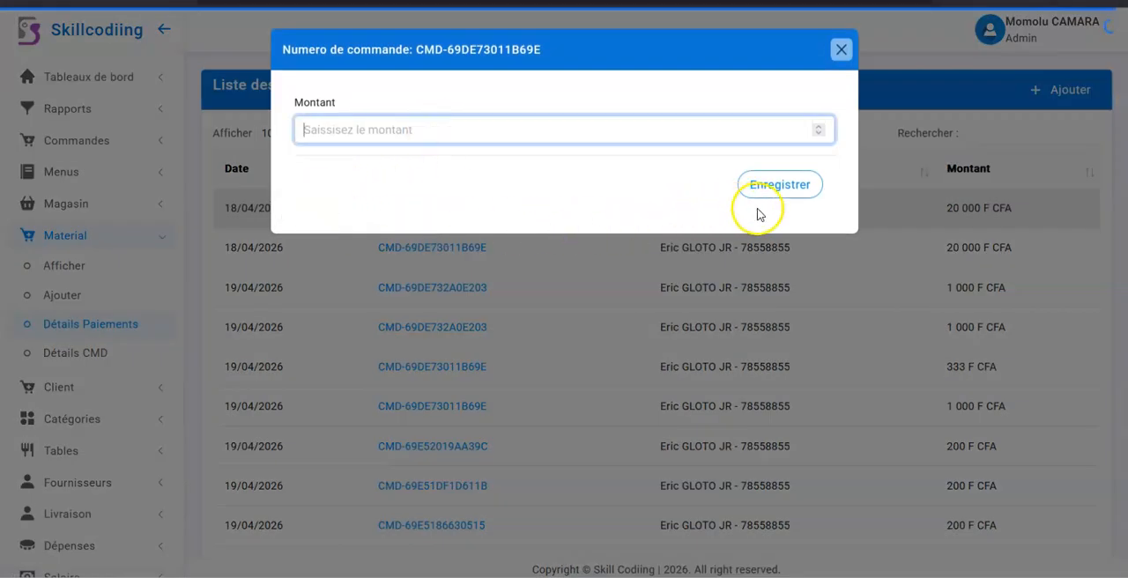
pyautogui.click(841, 48)
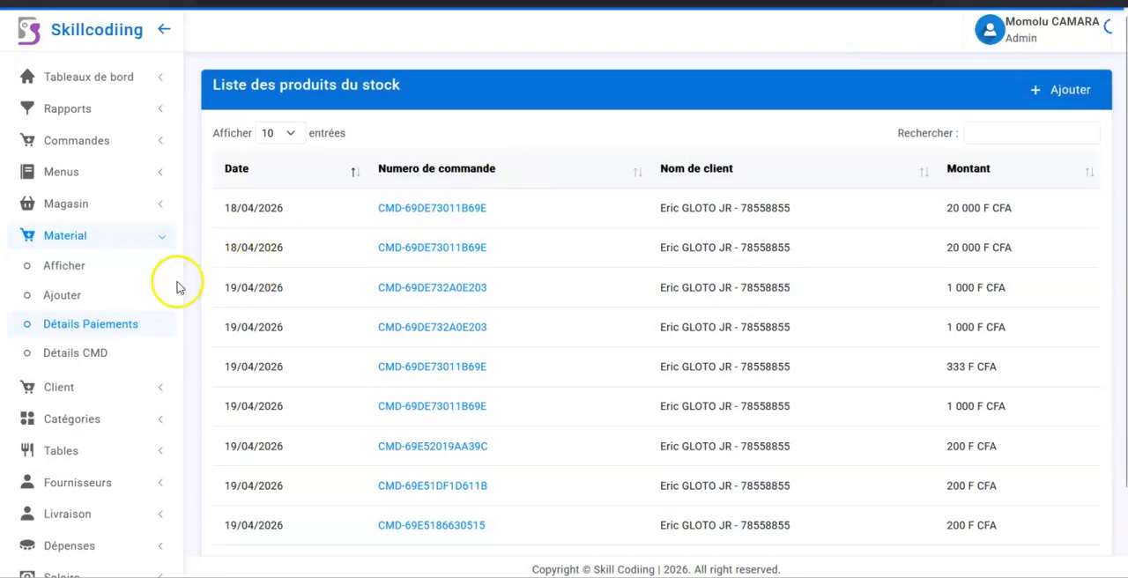
# Step: Open the material order list and examine the product details of the first and seventh orders
pyautogui.click(76, 270)
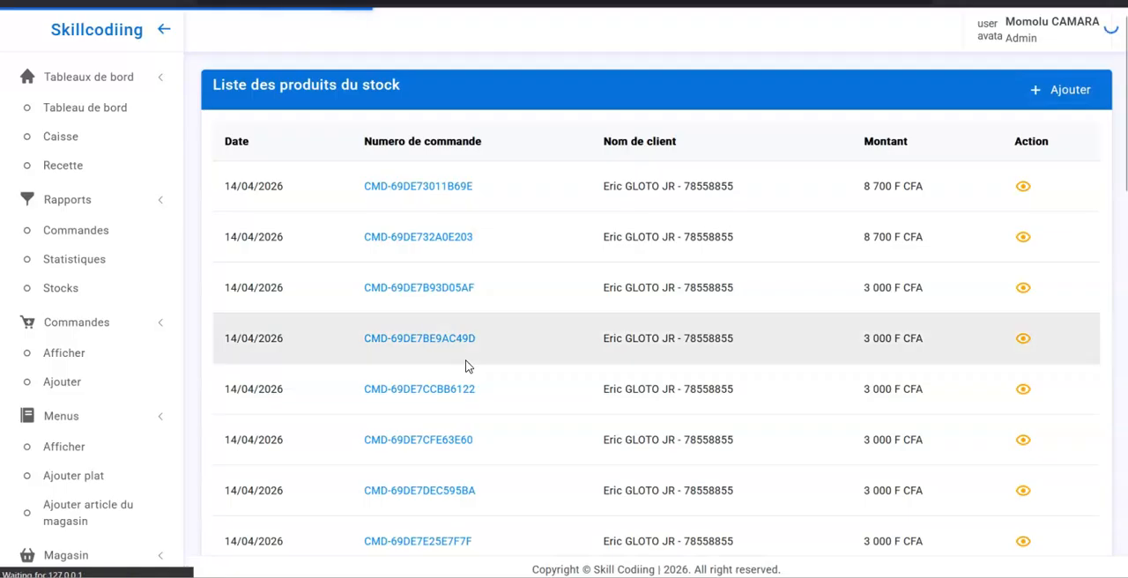
pyautogui.click(419, 216)
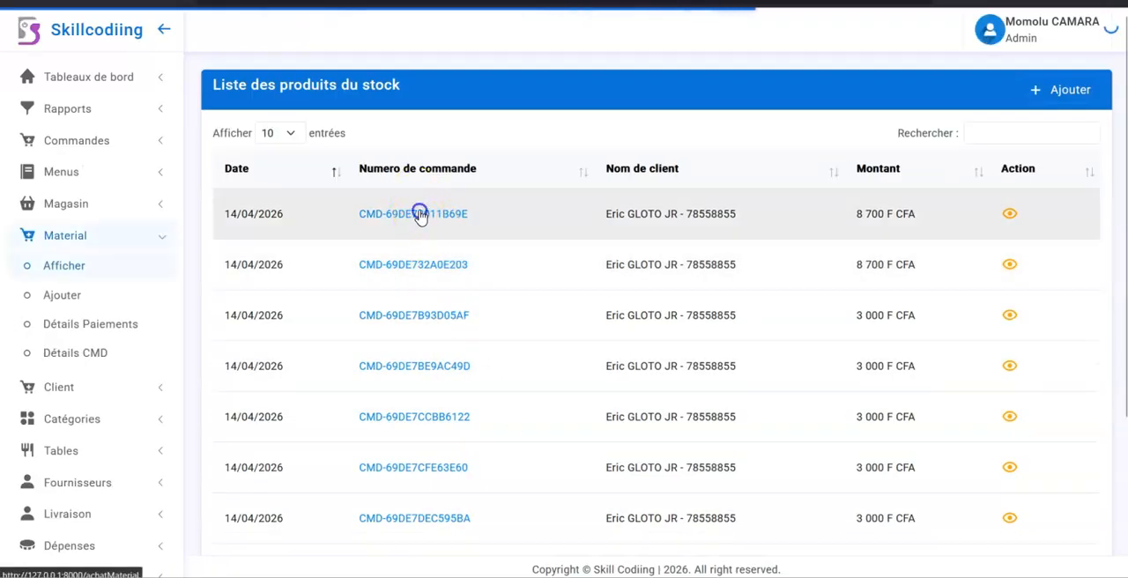
pyautogui.click(908, 329)
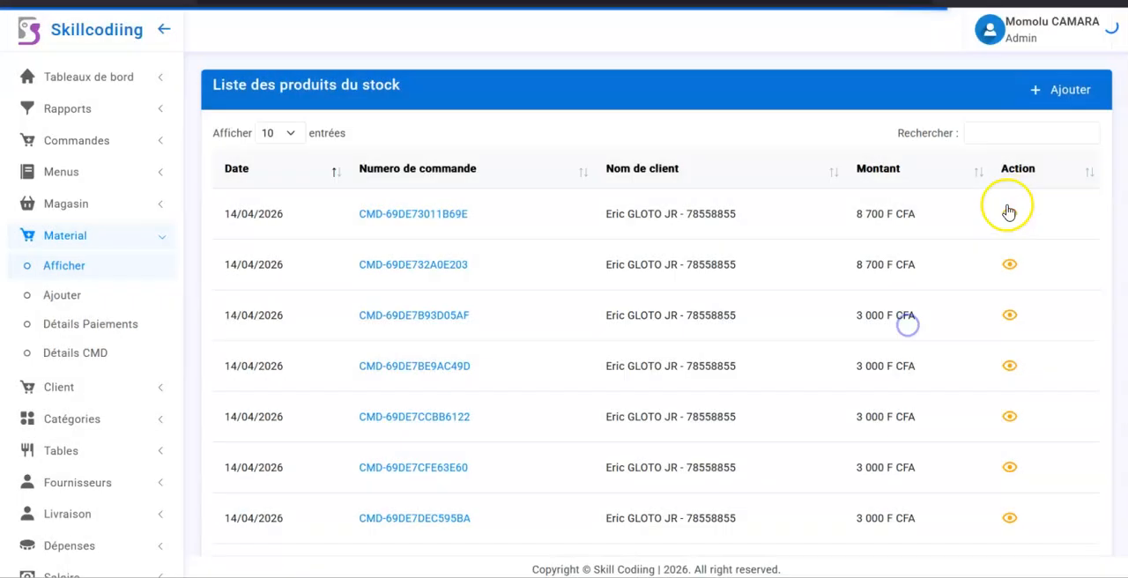
pyautogui.click(1010, 215)
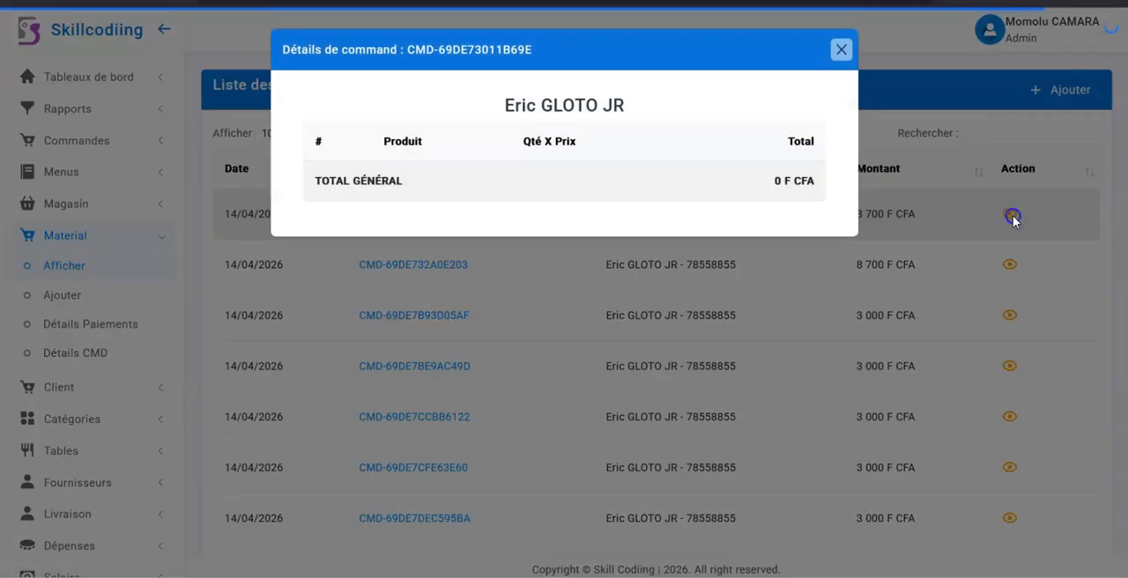
pyautogui.click(982, 359)
pyautogui.click(1010, 520)
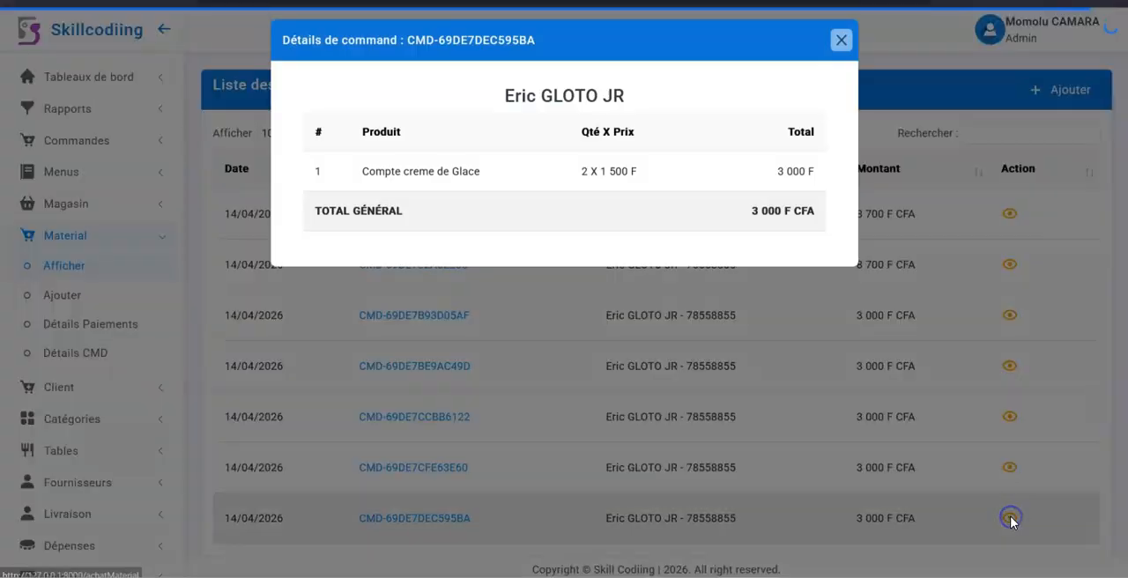
pyautogui.click(720, 416)
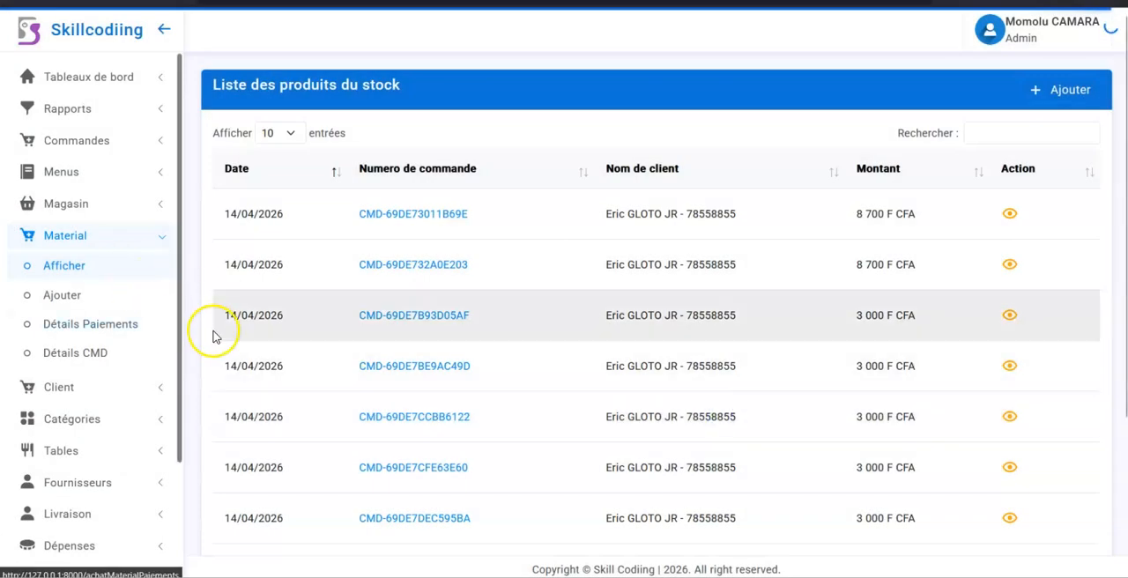
# Step: Open the orders report and display its advanced search options
pyautogui.scroll(-3, 212, 335)
pyautogui.scroll(-3, 58, 467)
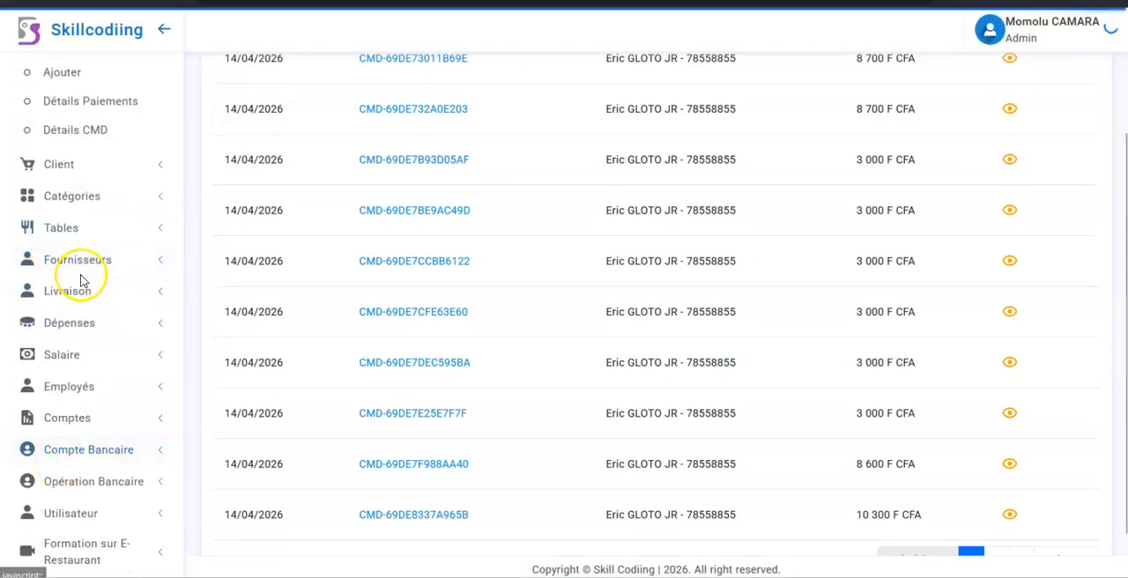
pyautogui.scroll(5, 79, 280)
pyautogui.click(93, 104)
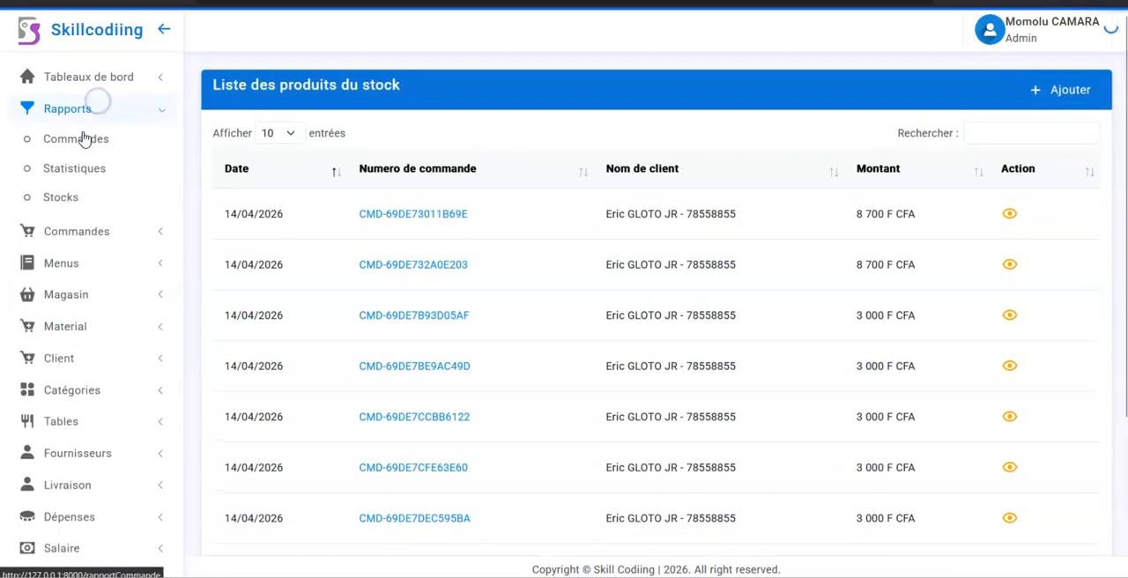
pyautogui.click(84, 141)
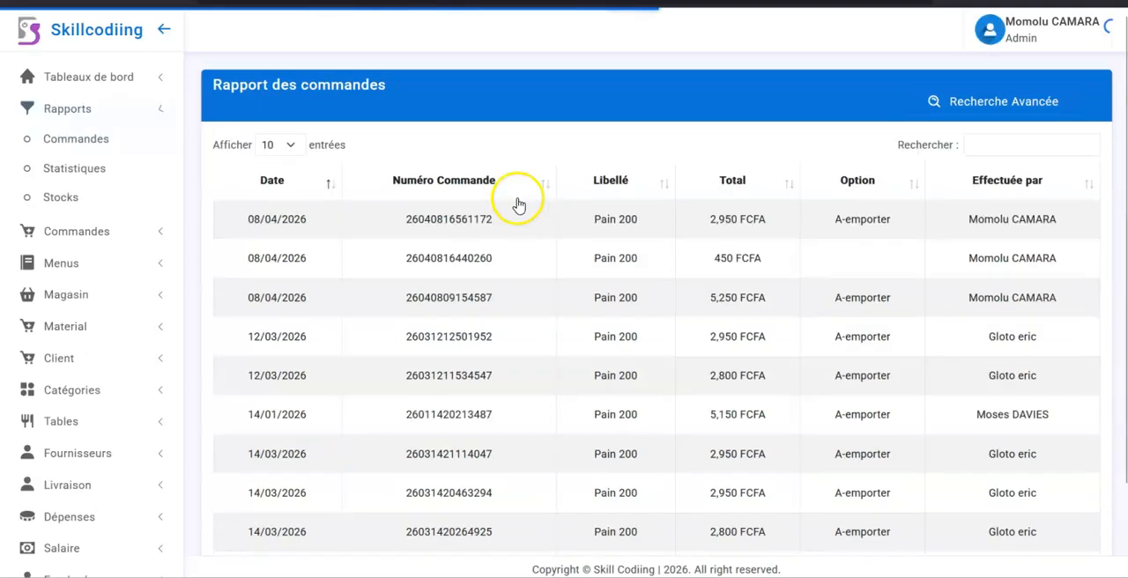
pyautogui.click(988, 101)
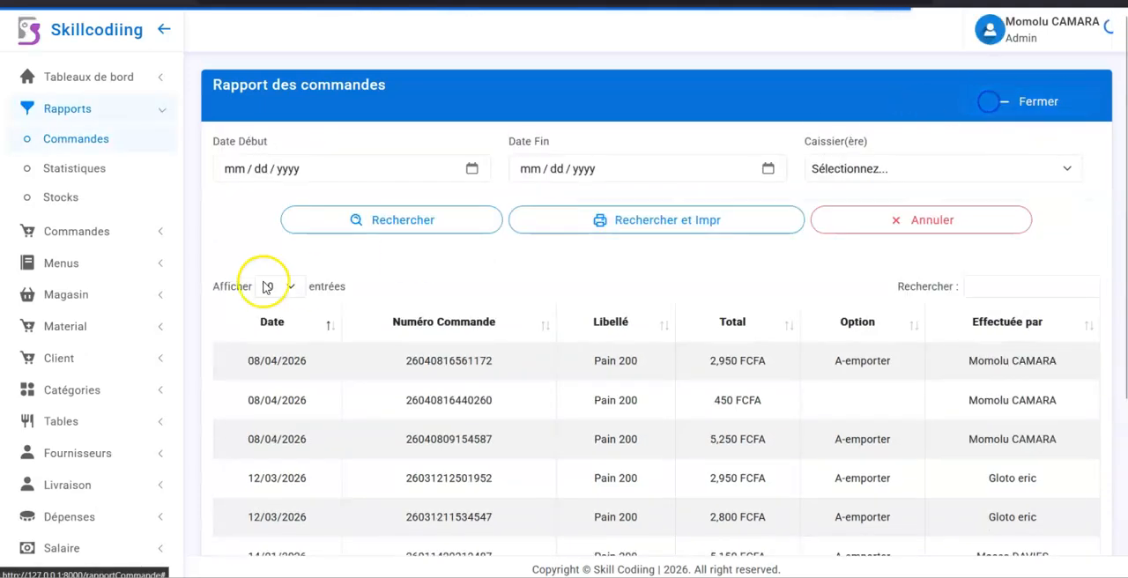
# Step: Generate a printable orders report from 04/01/2026 to 04/21/2026 for the third listed cashier, view it, and return to the report page
pyautogui.click(472, 168)
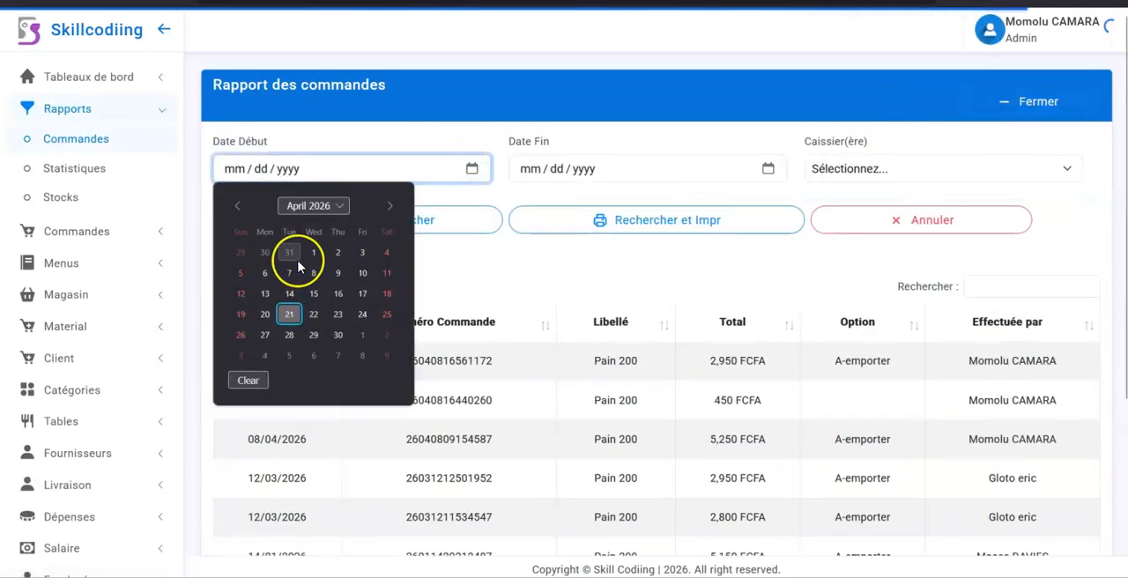
pyautogui.click(313, 253)
pyautogui.click(767, 168)
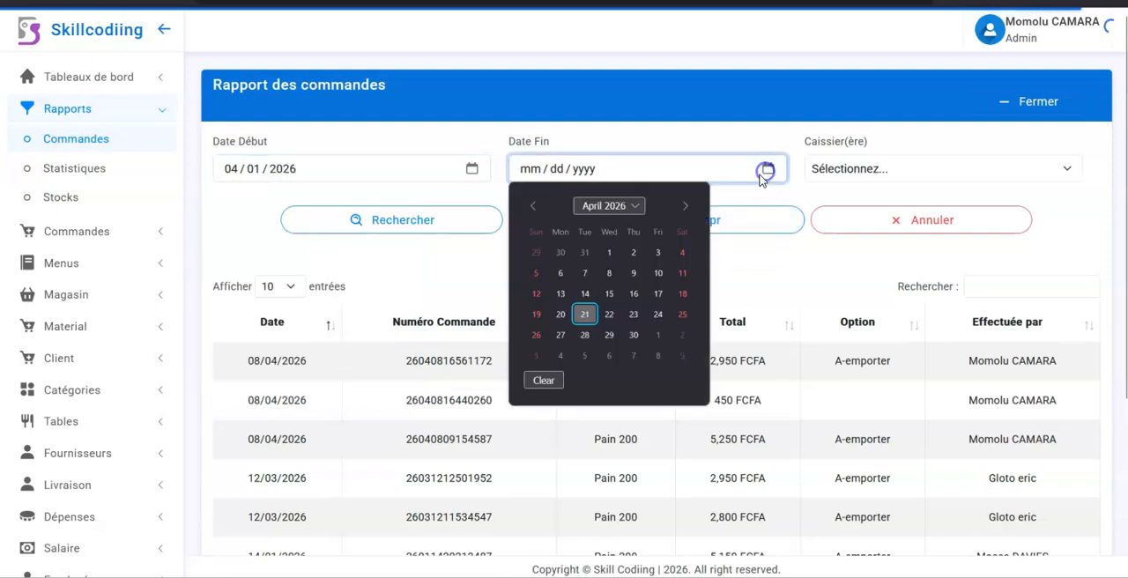
pyautogui.click(585, 314)
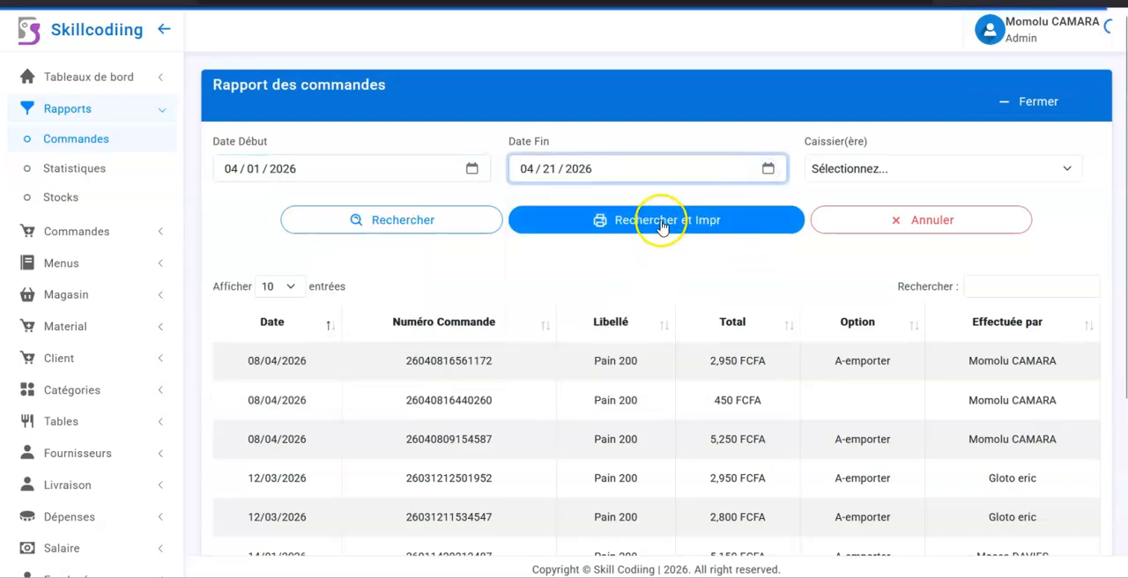
pyautogui.click(818, 169)
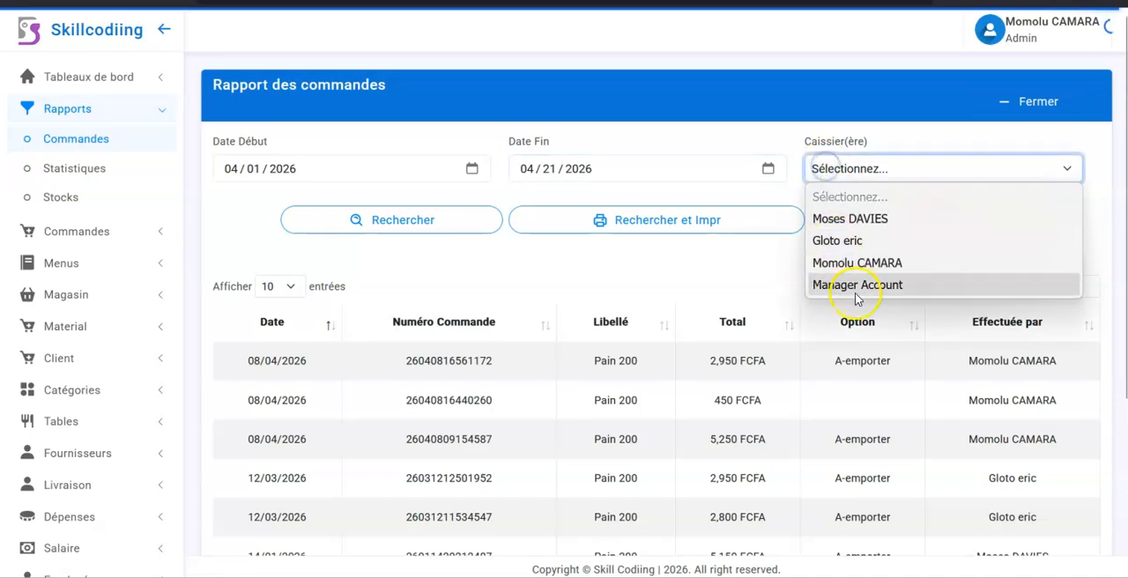
pyautogui.click(863, 263)
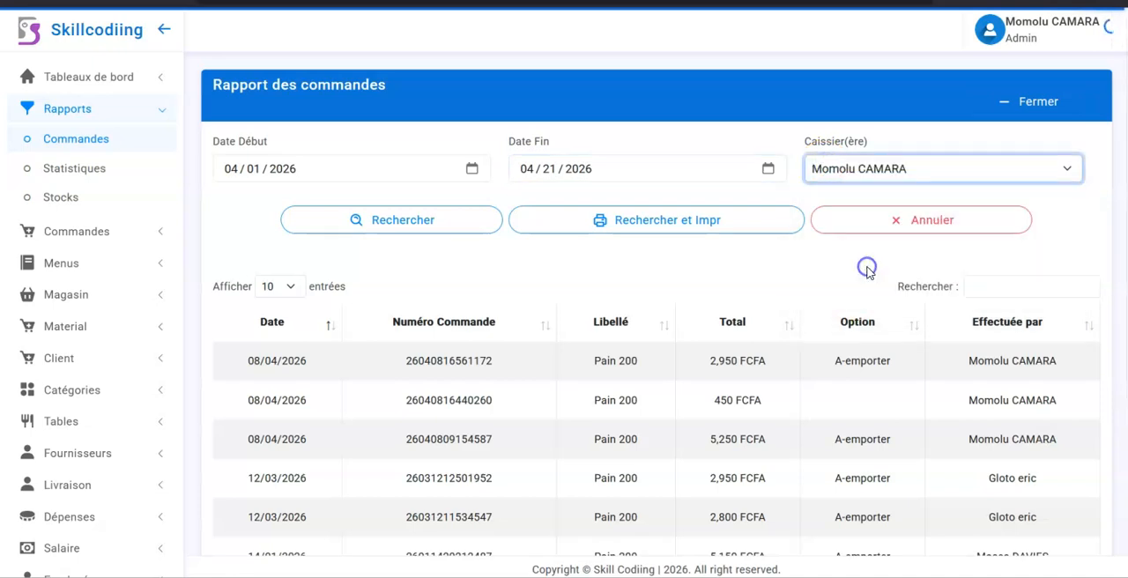
pyautogui.click(646, 220)
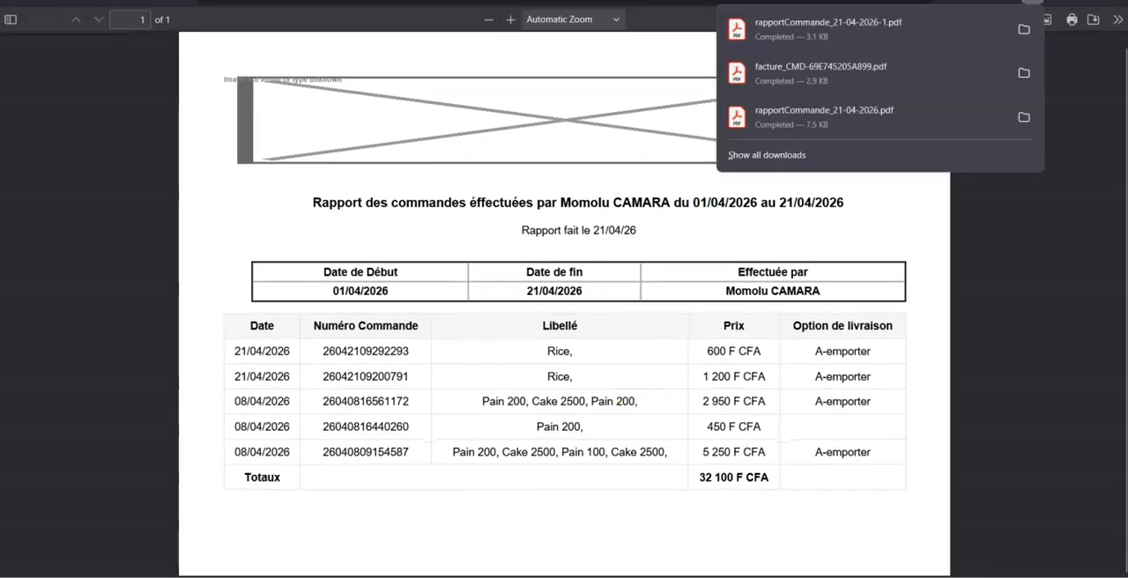
pyautogui.click(749, 1)
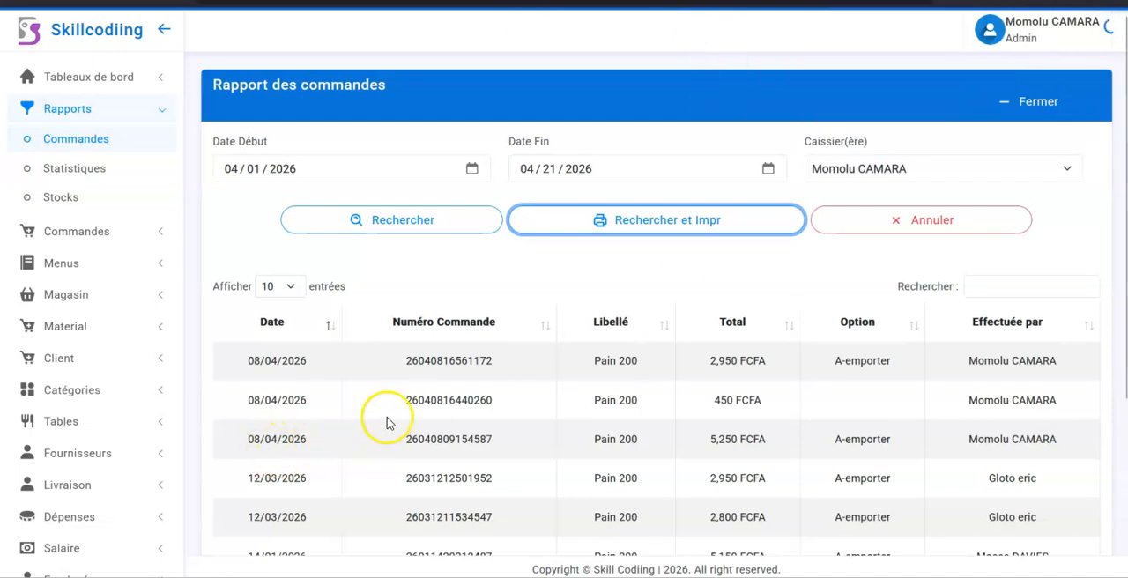
pyautogui.scroll(-3, 30, 496)
pyautogui.scroll(3, 44, 495)
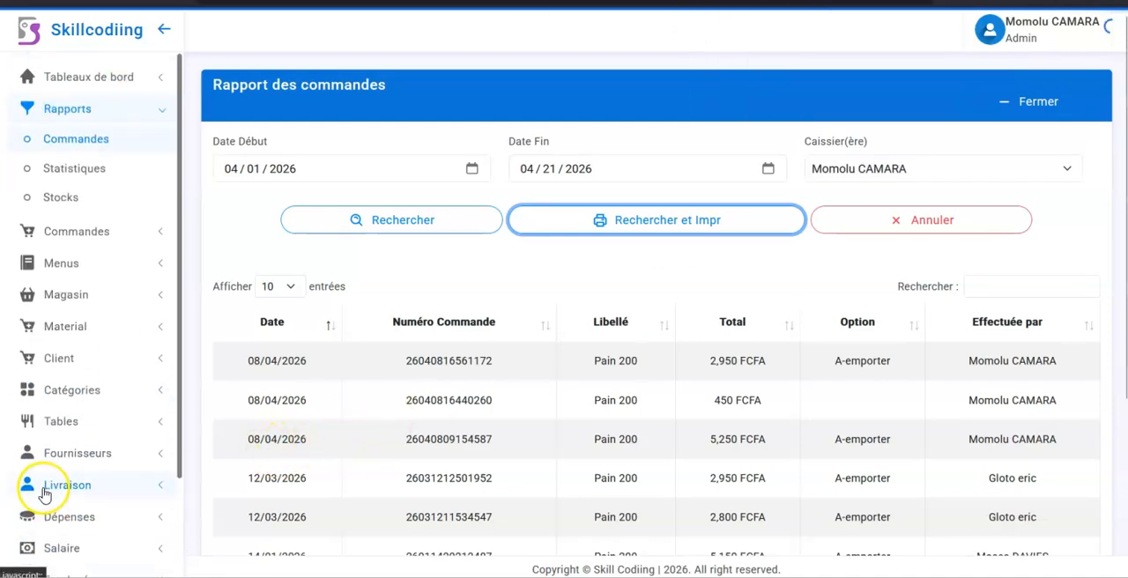